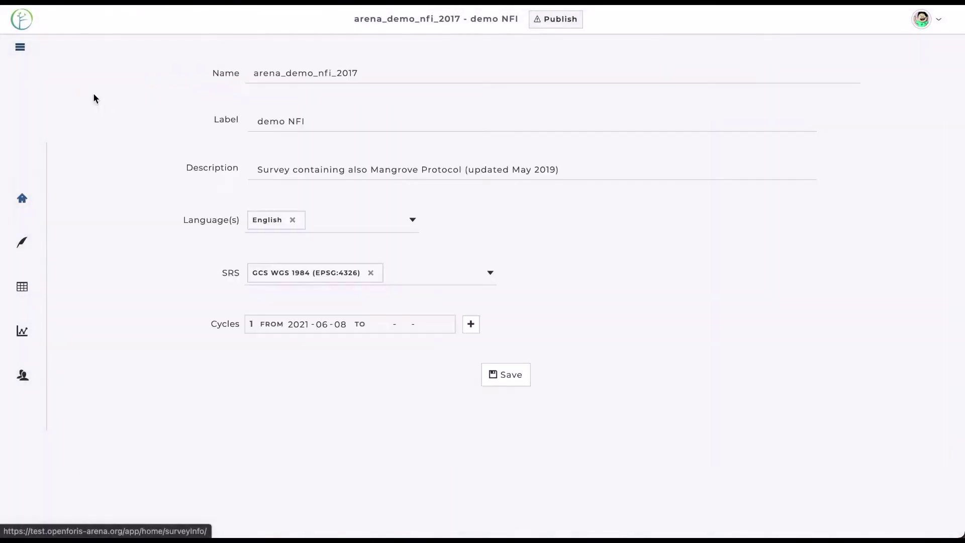
Step: Start editing the label of the arena_demo_nfi_2017 survey on its info page
{"action": "left_click", "coordinate": [264, 122]}
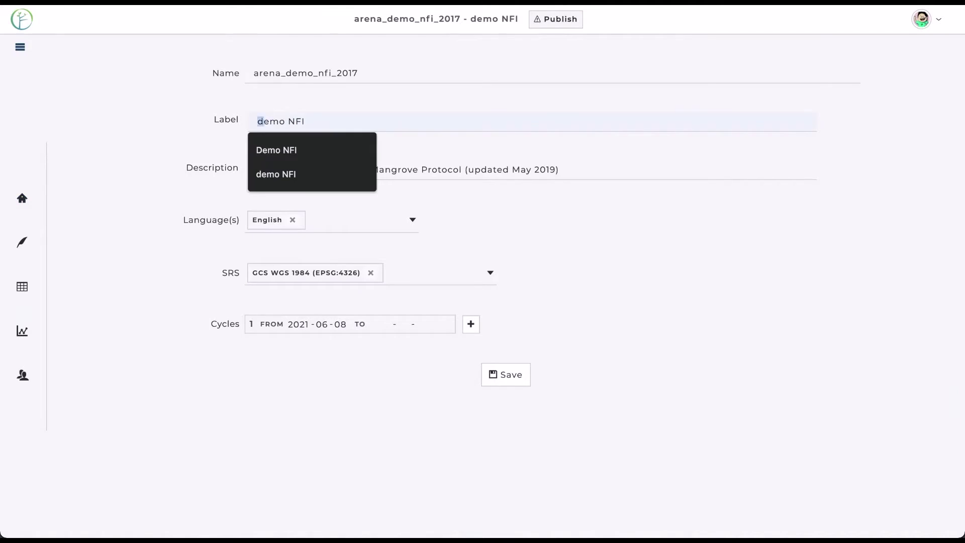
Step: Capitalise the label to 'Demo NFI', and add then remove French and the WGS 1966 SRS
{"action": "type", "text": "D"}
{"action": "left_click", "coordinate": [372, 218]}
{"action": "type", "text": "fre"}
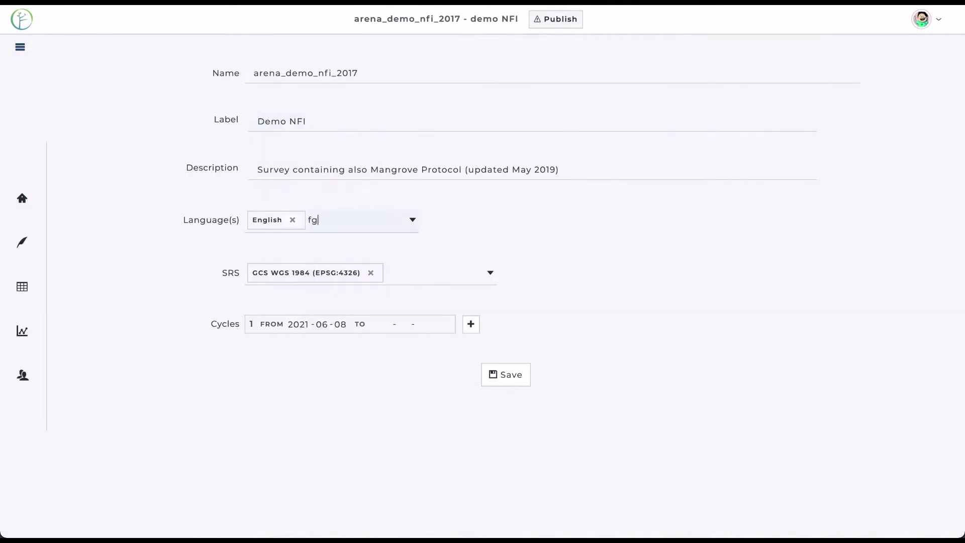
{"action": "left_click", "coordinate": [360, 244]}
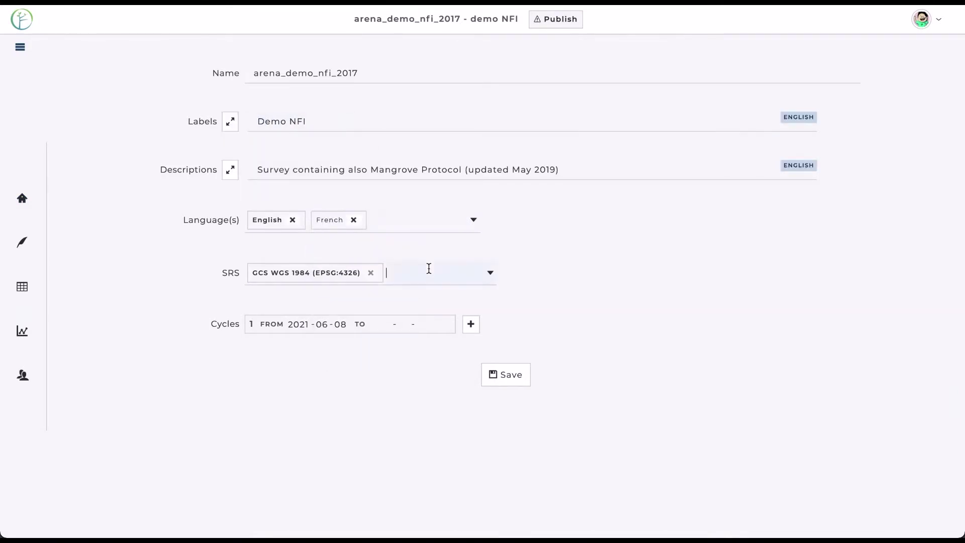
{"action": "type", "text": "wgs"}
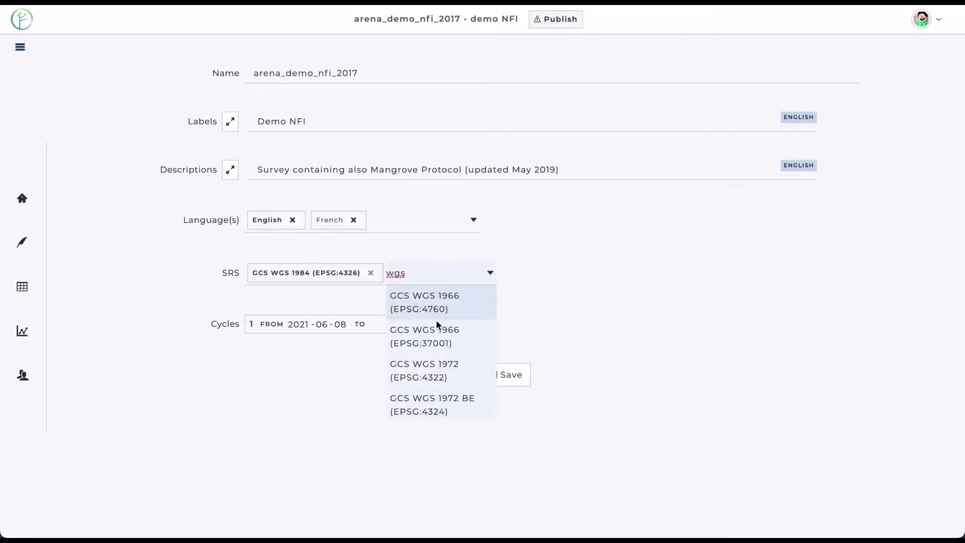
{"action": "left_click", "coordinate": [432, 340]}
{"action": "left_click", "coordinate": [512, 274]}
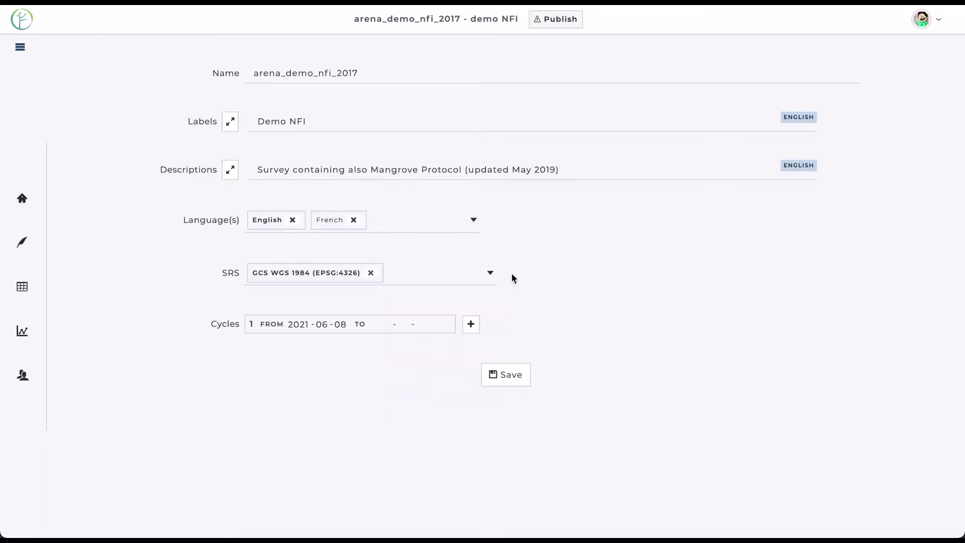
{"action": "left_click", "coordinate": [354, 221]}
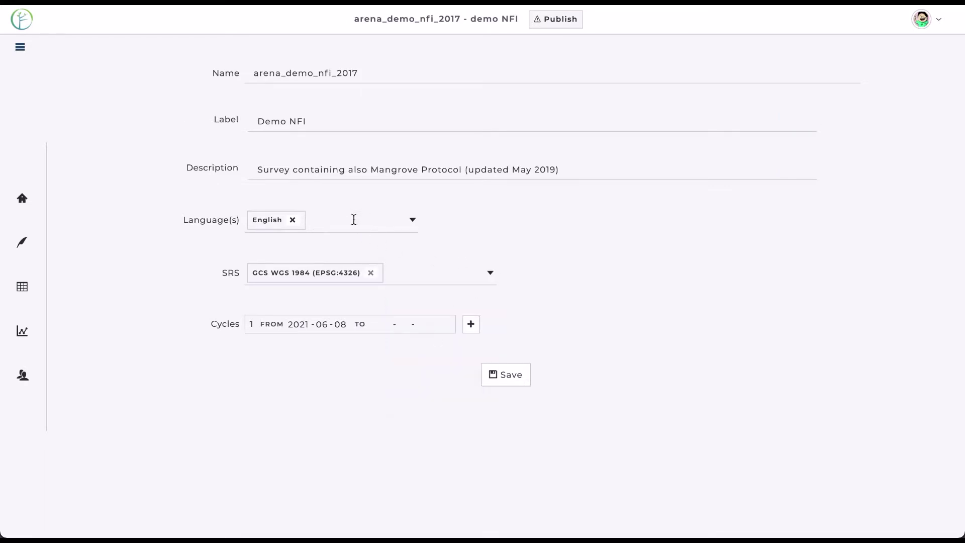
Step: Save the survey information and return to the survey home dashboard
{"action": "left_click", "coordinate": [505, 374]}
{"action": "left_click", "coordinate": [324, 32]}
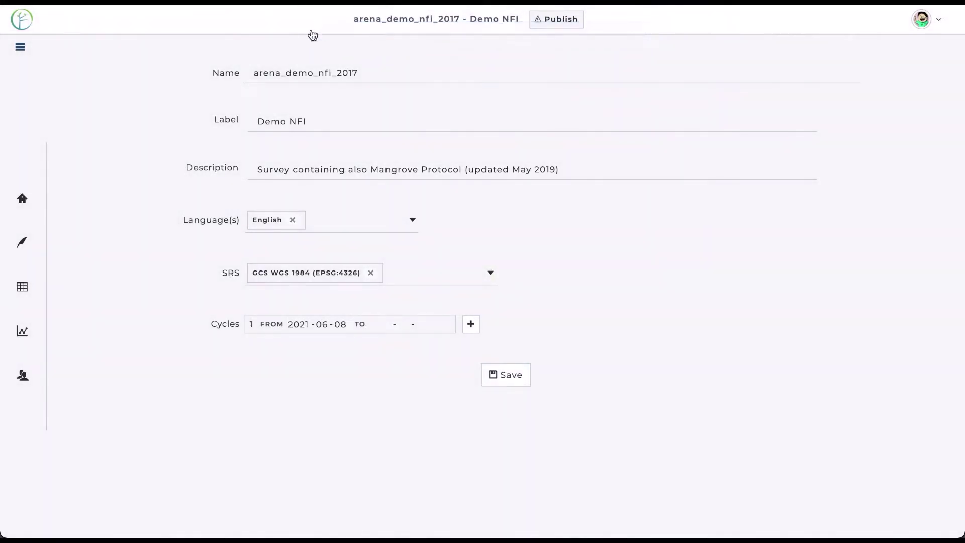
{"action": "left_click", "coordinate": [22, 200]}
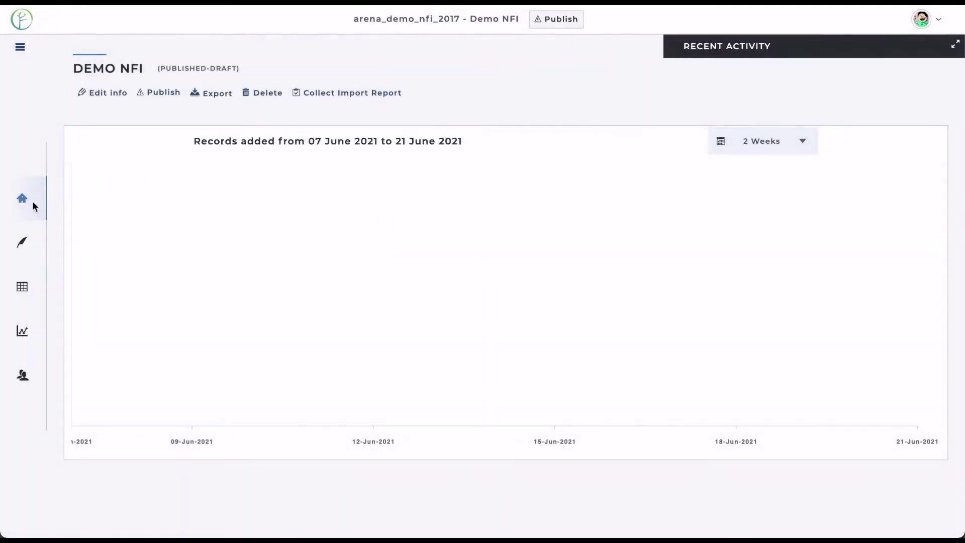
Step: In the Form Designer, place Province and District side by side below Accessibility on Cluster
{"action": "mouse_move", "coordinate": [24, 245]}
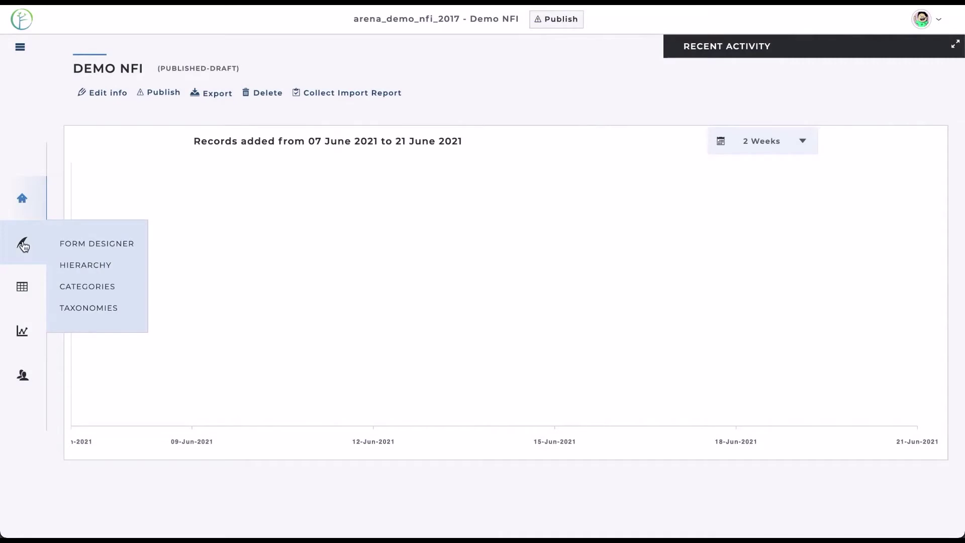
{"action": "left_click", "coordinate": [91, 244]}
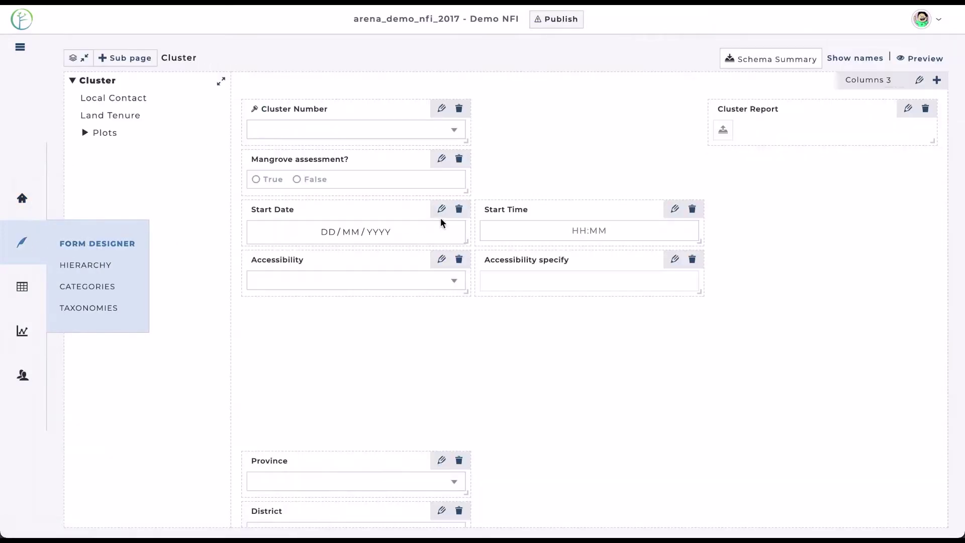
{"action": "left_click_drag", "start_coordinate": [527, 209], "coordinate": [548, 207]}
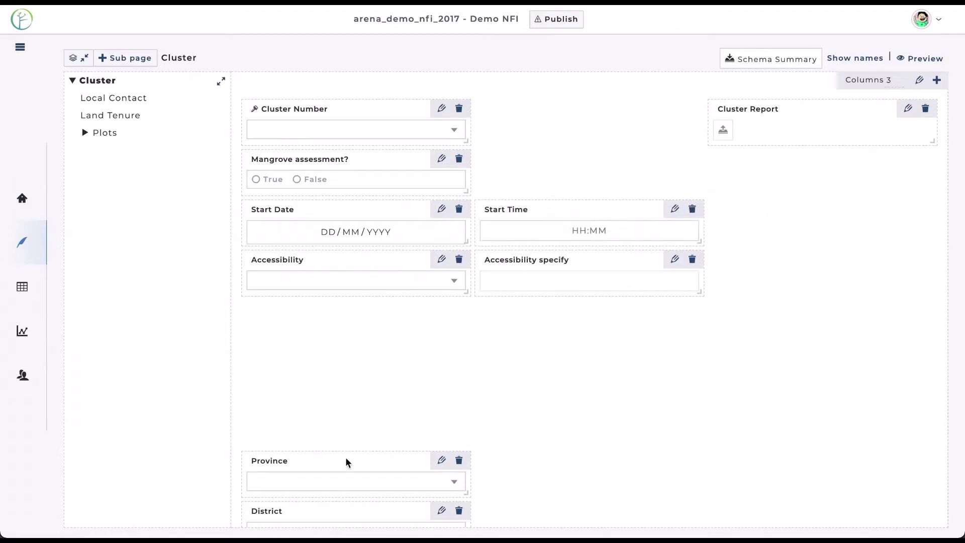
{"action": "left_click_drag", "start_coordinate": [331, 476], "coordinate": [334, 315]}
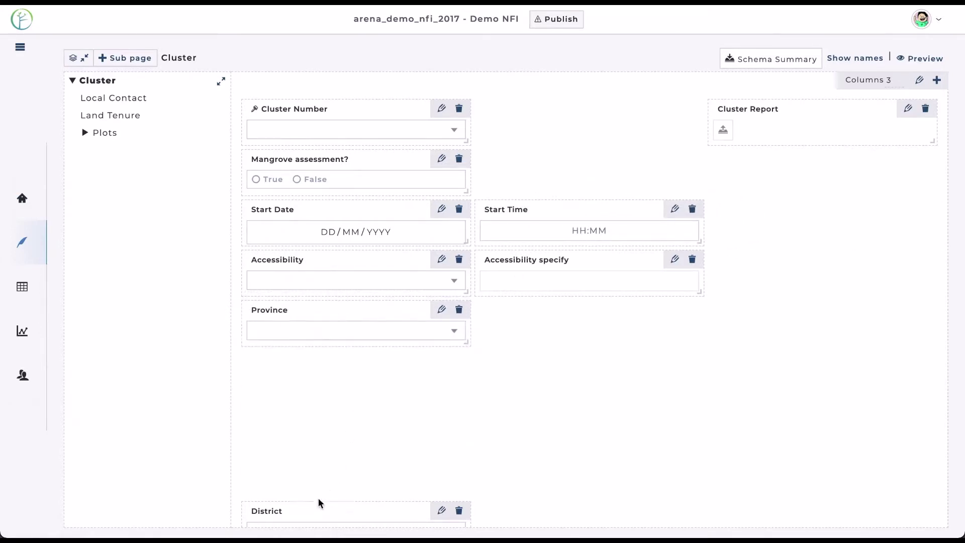
{"action": "left_click_drag", "start_coordinate": [320, 507], "coordinate": [565, 300]}
{"action": "mouse_move", "coordinate": [469, 345]}
{"action": "left_mouse_down"}
{"action": "mouse_move", "coordinate": [470, 435]}
{"action": "mouse_move", "coordinate": [462, 356]}
{"action": "left_mouse_up"}
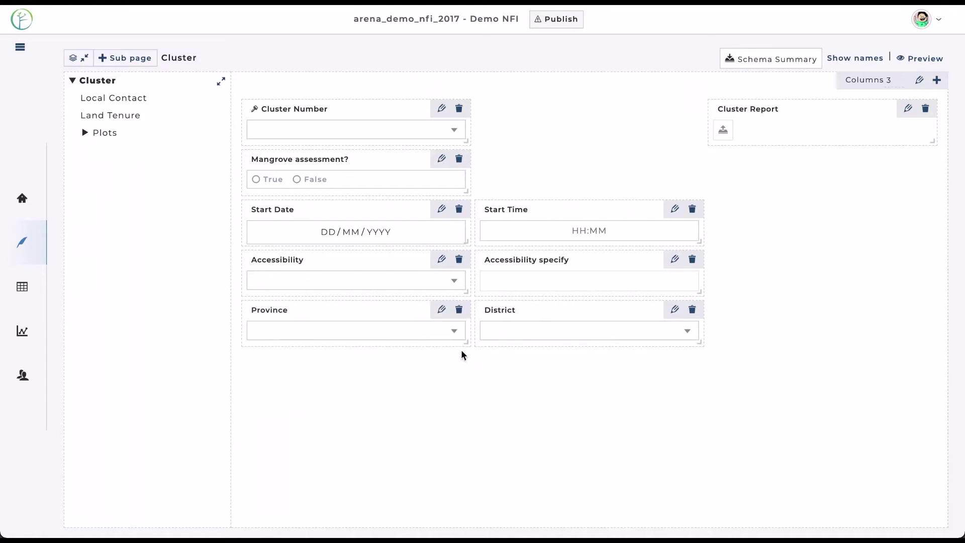
Step: Expand the Cluster tree and move NTFP Recorded? below Accessibility on the Plots page
{"action": "left_click", "coordinate": [221, 83]}
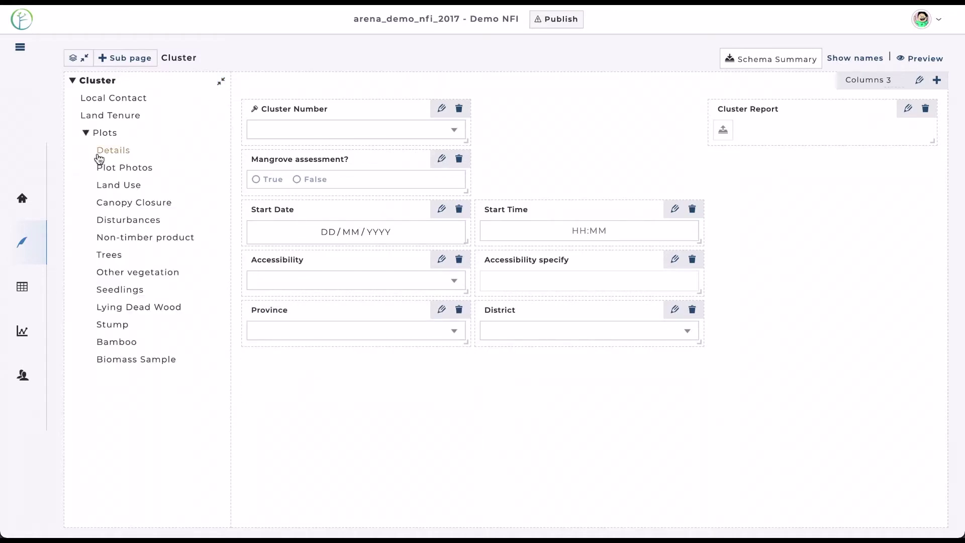
{"action": "left_click", "coordinate": [109, 100]}
{"action": "left_click", "coordinate": [121, 115]}
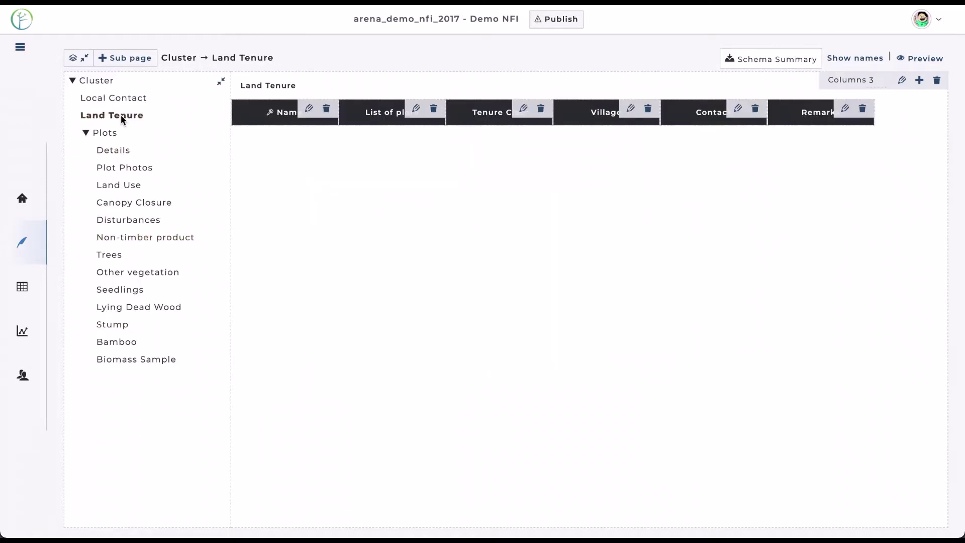
{"action": "left_click", "coordinate": [112, 134]}
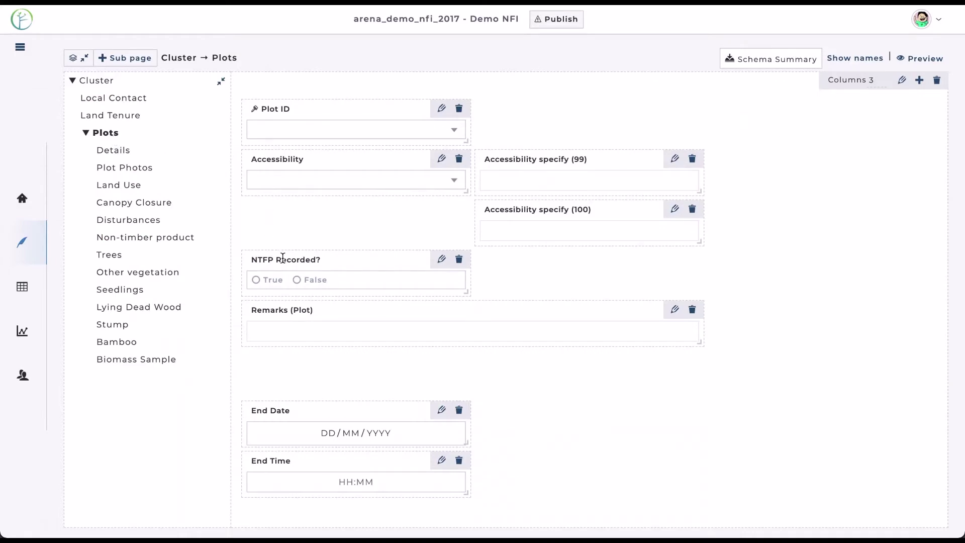
{"action": "left_click_drag", "start_coordinate": [283, 258], "coordinate": [281, 206]}
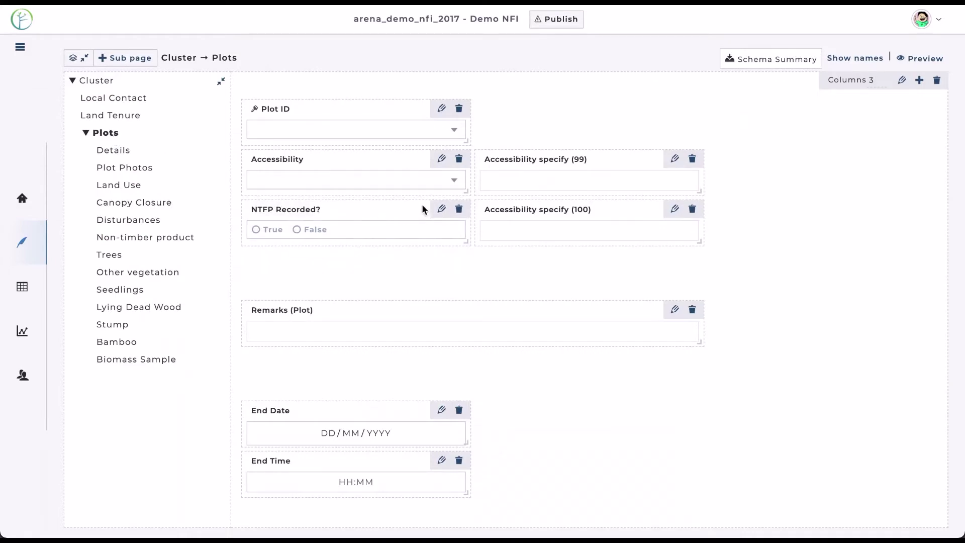
Step: Toggle Read only on and back off in NTFP Recorded?'s advanced settings
{"action": "left_click", "coordinate": [441, 209]}
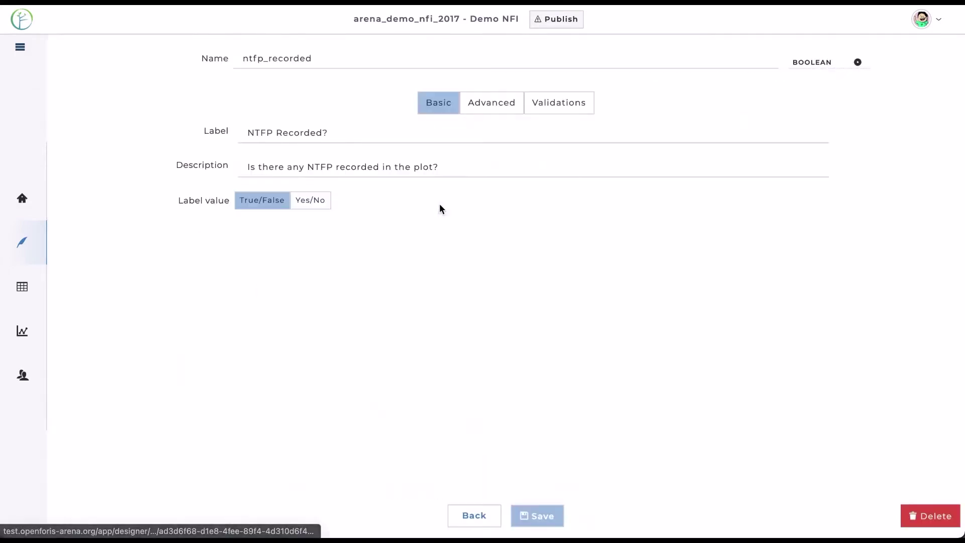
{"action": "left_click", "coordinate": [485, 109]}
{"action": "left_click", "coordinate": [244, 134]}
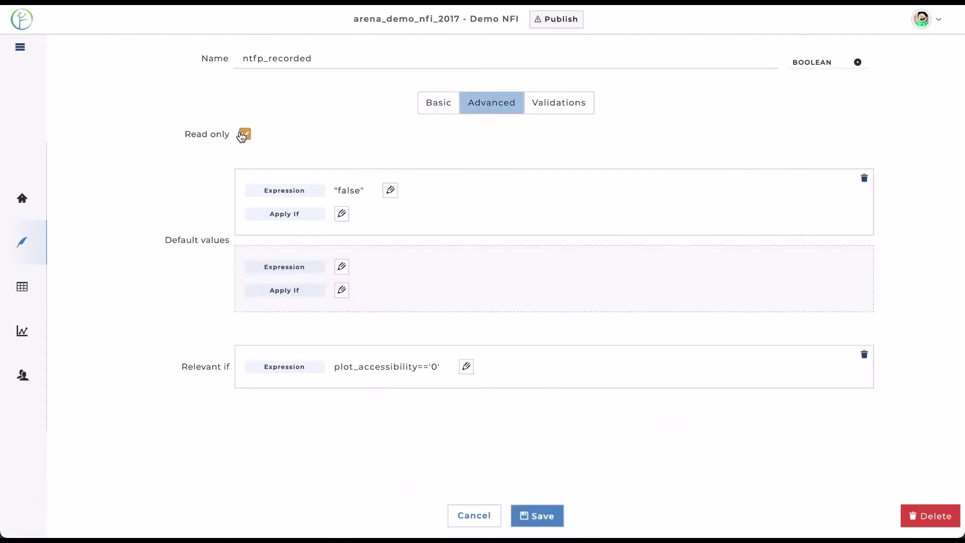
{"action": "left_click", "coordinate": [245, 135]}
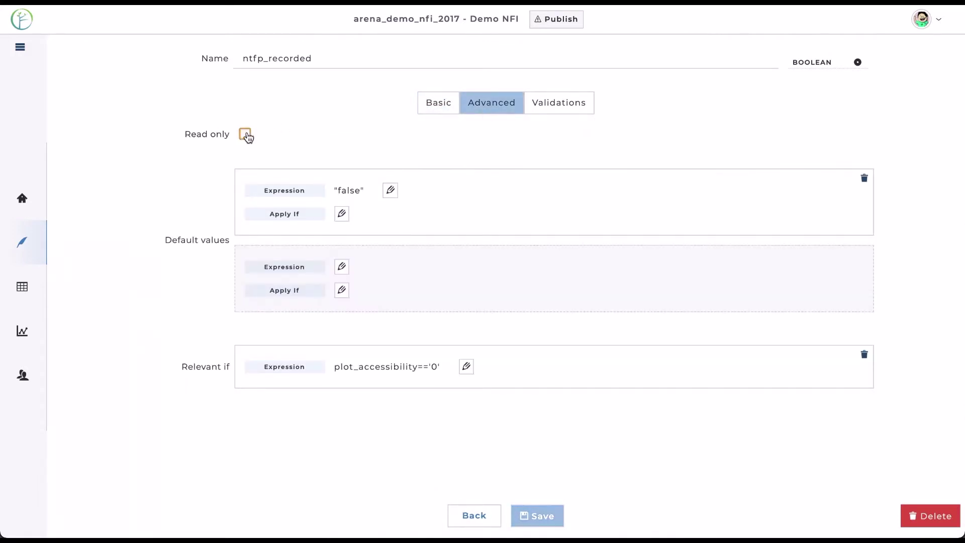
Step: Draft the validation expression locals_number > 3, then discard it and return to the Plots layout
{"action": "left_click", "coordinate": [545, 102]}
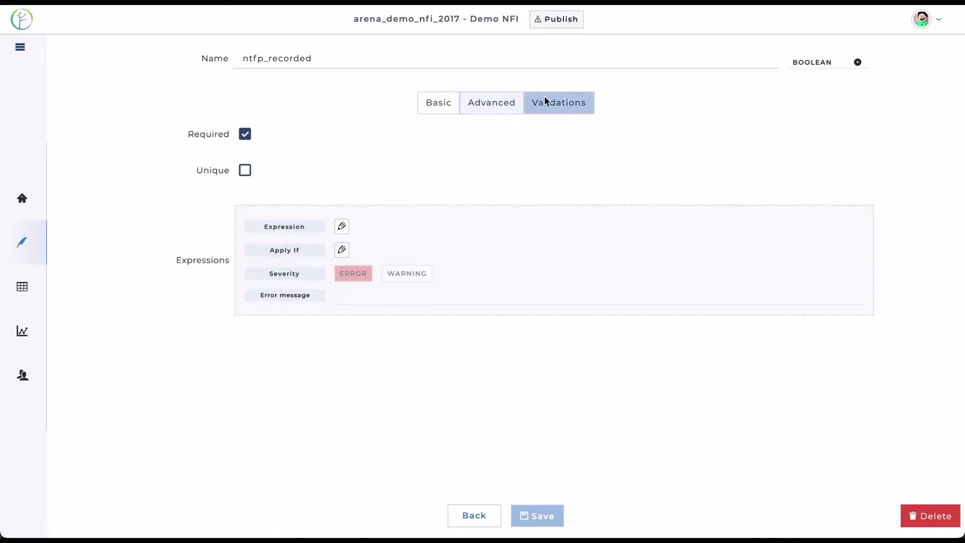
{"action": "left_click", "coordinate": [341, 226]}
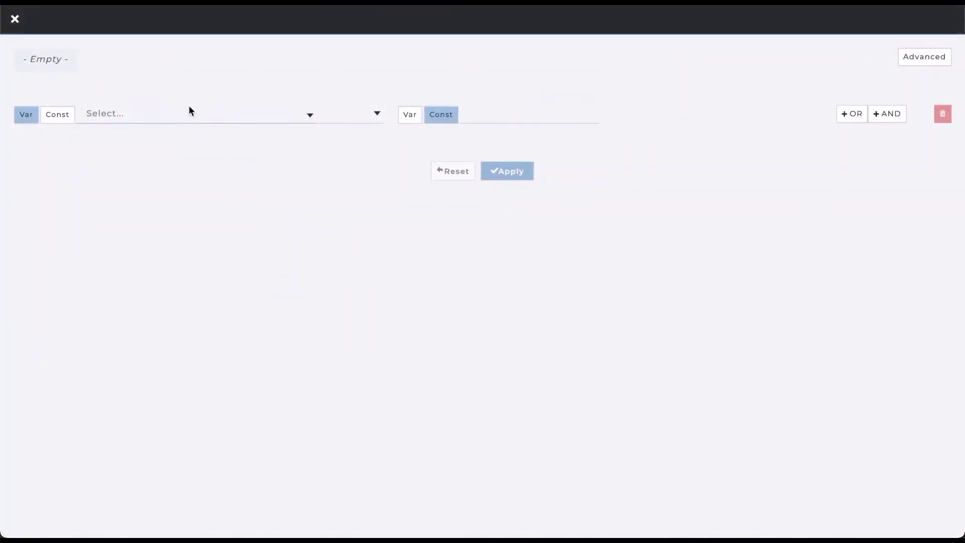
{"action": "left_click", "coordinate": [190, 107]}
{"action": "scroll", "coordinate": [215, 257], "scroll_direction": "down", "scroll_amount": 3}
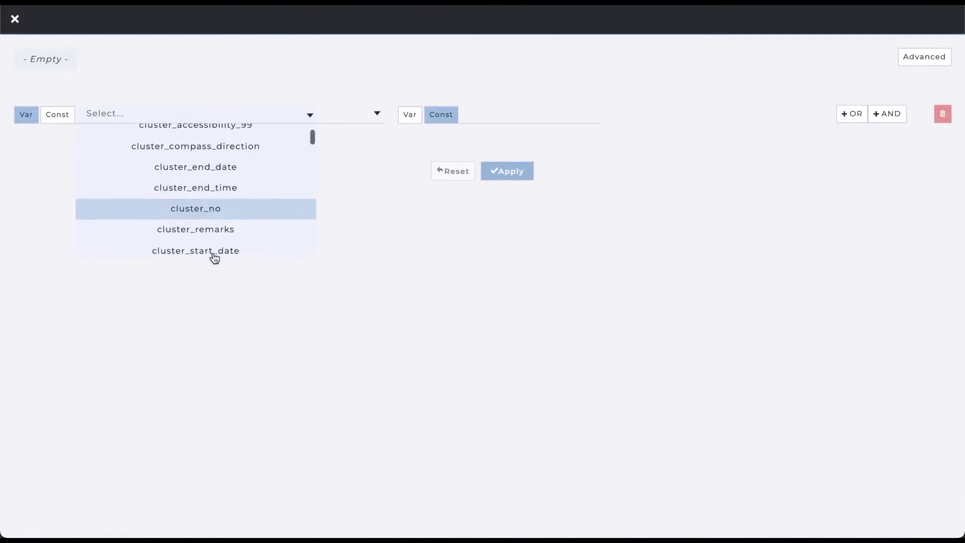
{"action": "scroll", "coordinate": [216, 249], "scroll_direction": "down", "scroll_amount": 2}
{"action": "scroll", "coordinate": [217, 242], "scroll_direction": "down", "scroll_amount": 5}
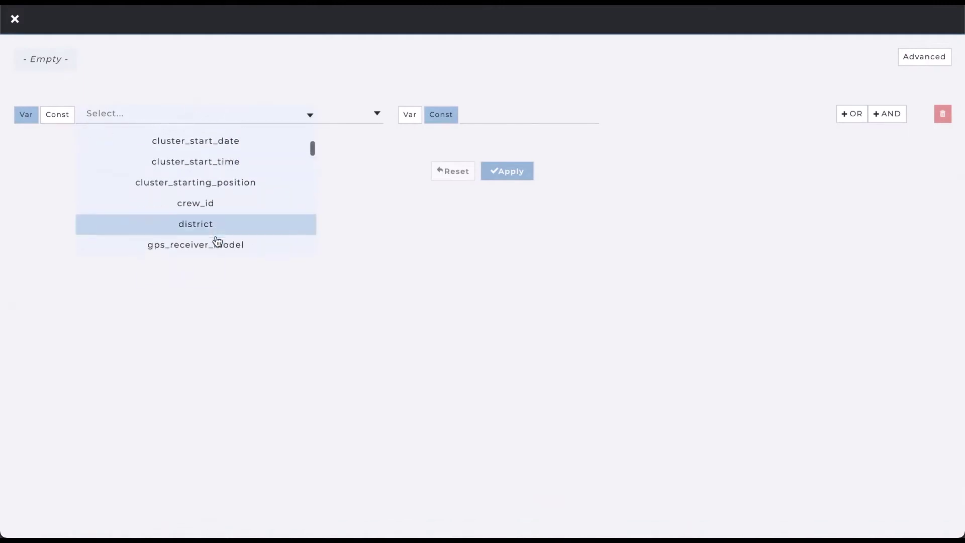
{"action": "left_click", "coordinate": [215, 202]}
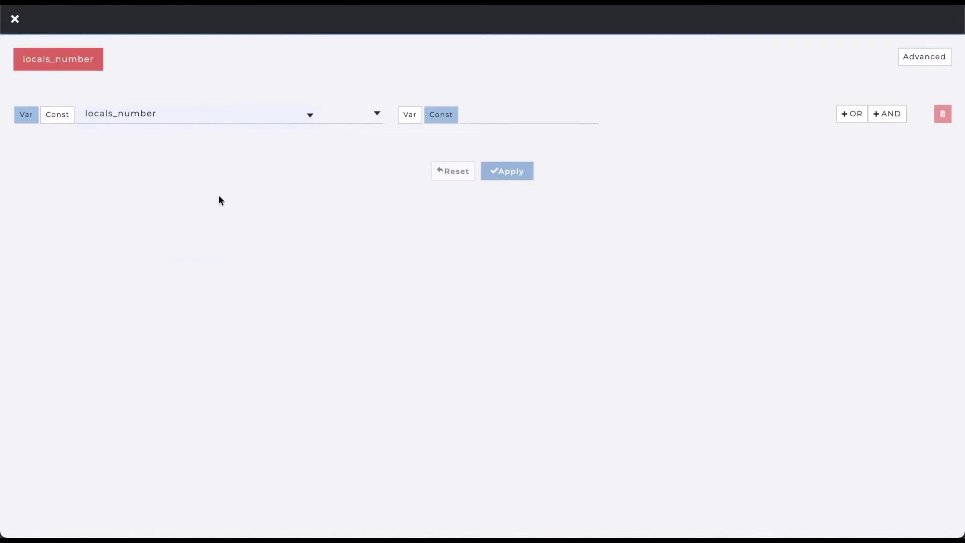
{"action": "type", "text": ">"}
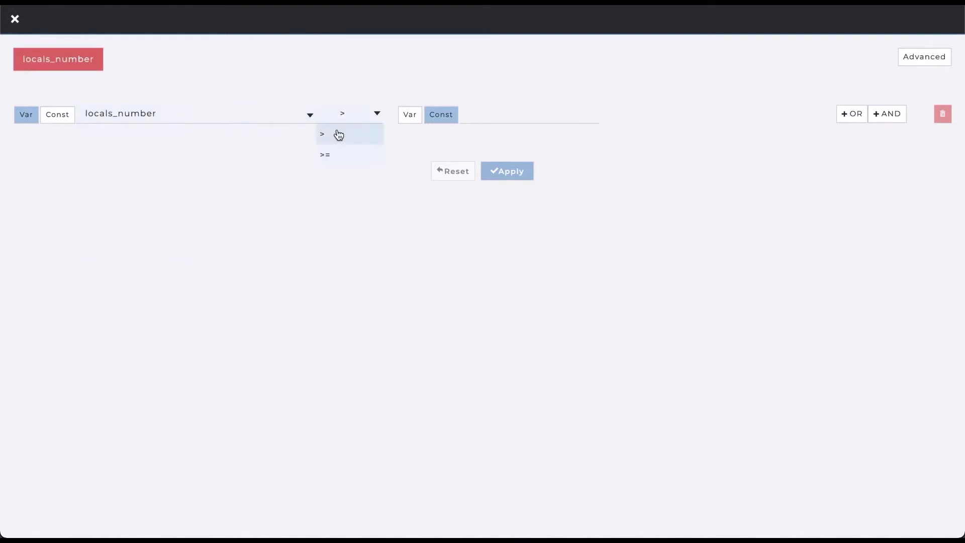
{"action": "left_click", "coordinate": [335, 134]}
{"action": "type", "text": "3"}
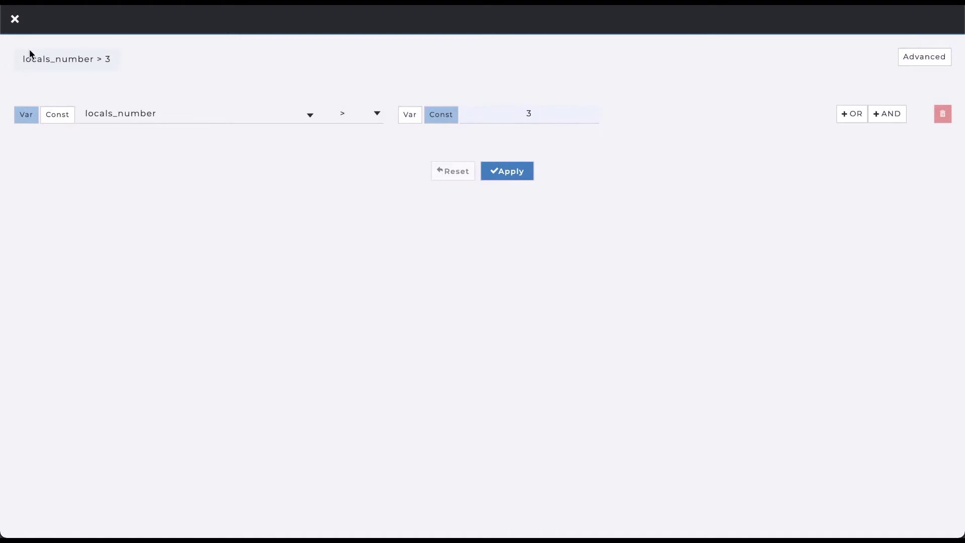
{"action": "left_click", "coordinate": [15, 19]}
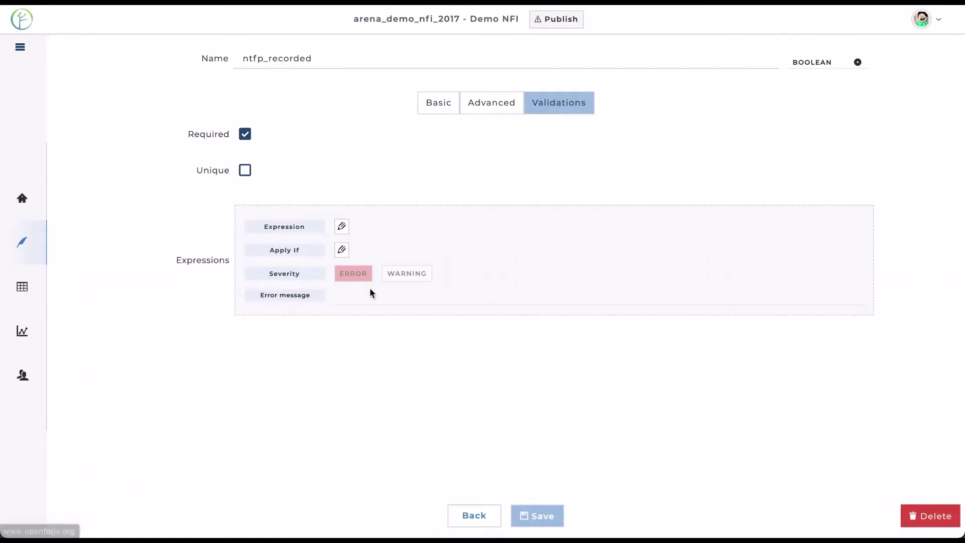
{"action": "left_click", "coordinate": [475, 515]}
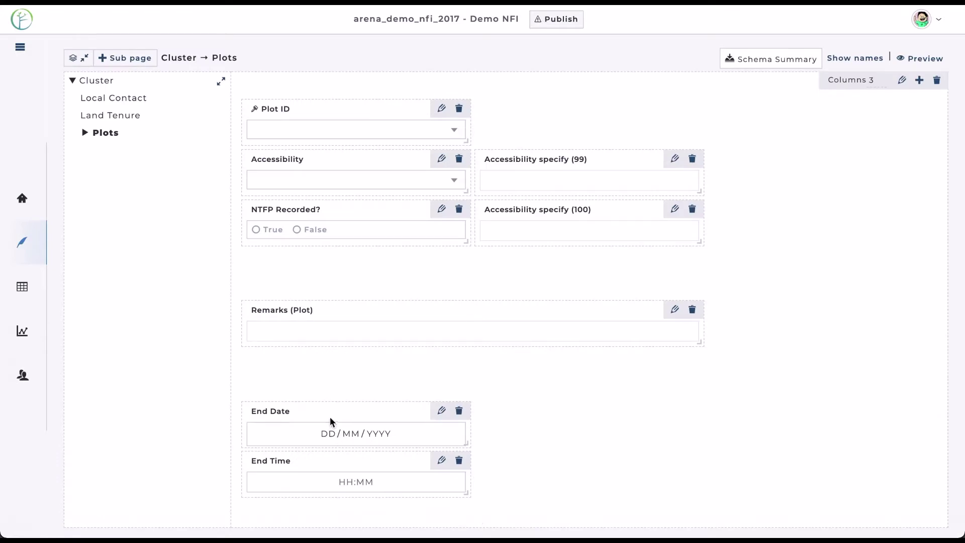
Step: Place End Date and End Time side by side beneath NTFP Recorded? on the Plots form
{"action": "left_click_drag", "start_coordinate": [330, 419], "coordinate": [331, 270]}
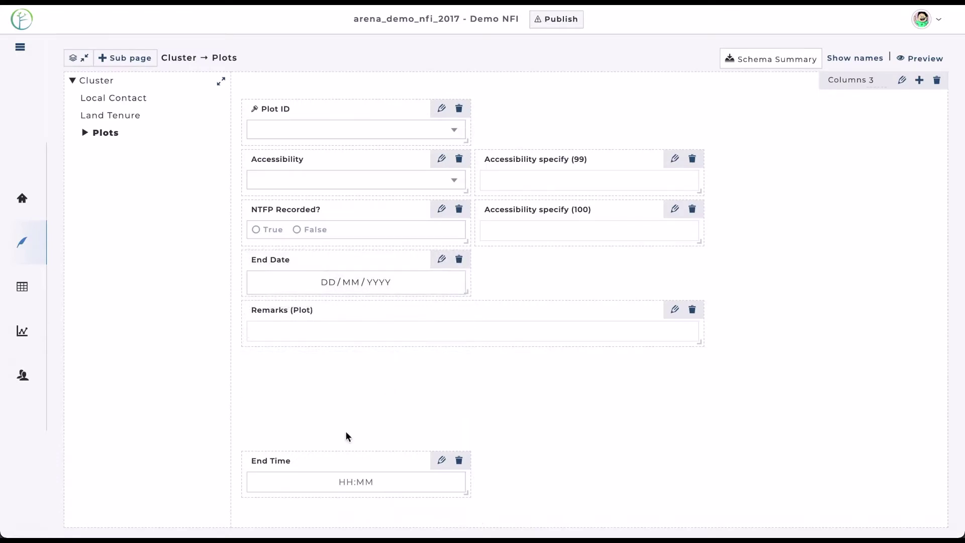
{"action": "left_click_drag", "start_coordinate": [333, 460], "coordinate": [554, 251]}
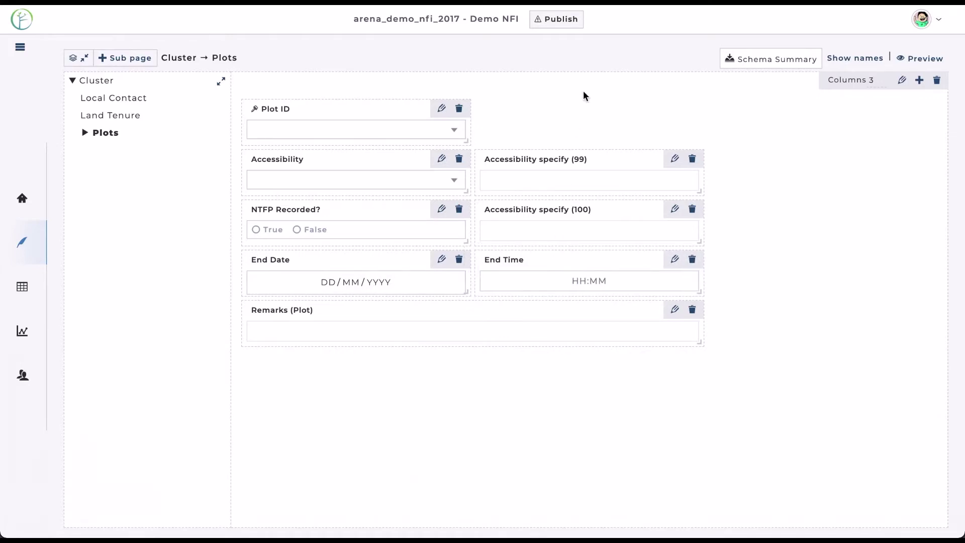
{"action": "left_click", "coordinate": [922, 58]}
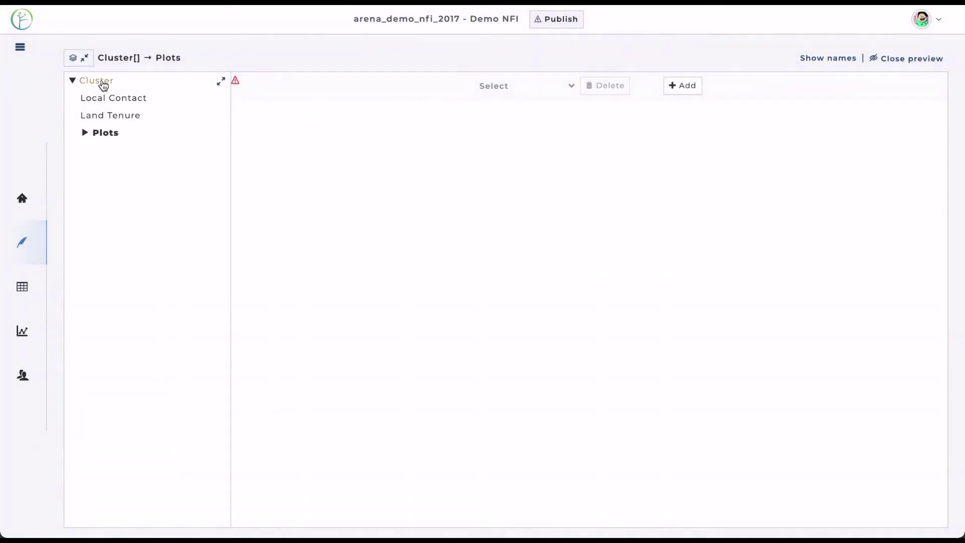
Step: In preview, select cluster 18779 with mangrove assessment True and start date 9 June 2021
{"action": "left_click", "coordinate": [103, 84]}
{"action": "left_click", "coordinate": [286, 111]}
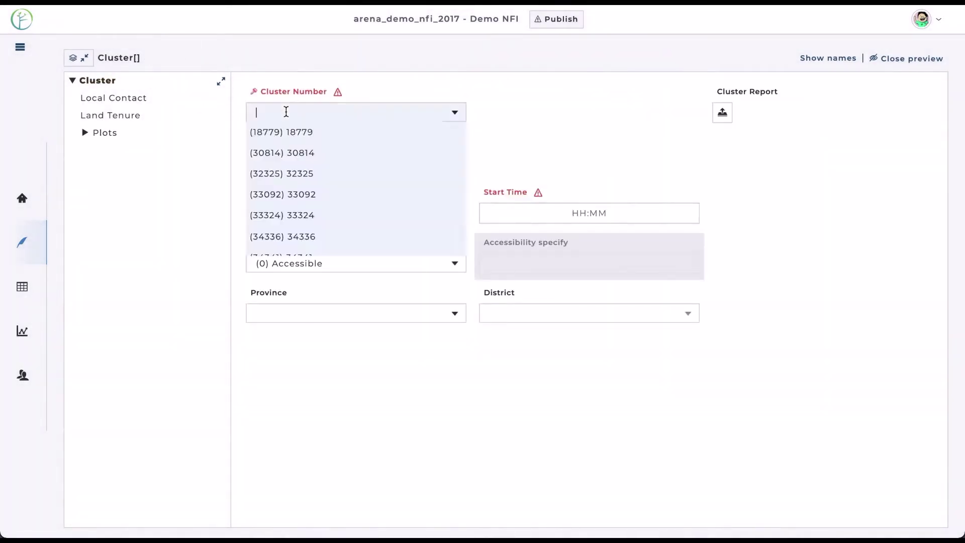
{"action": "left_click", "coordinate": [297, 131]}
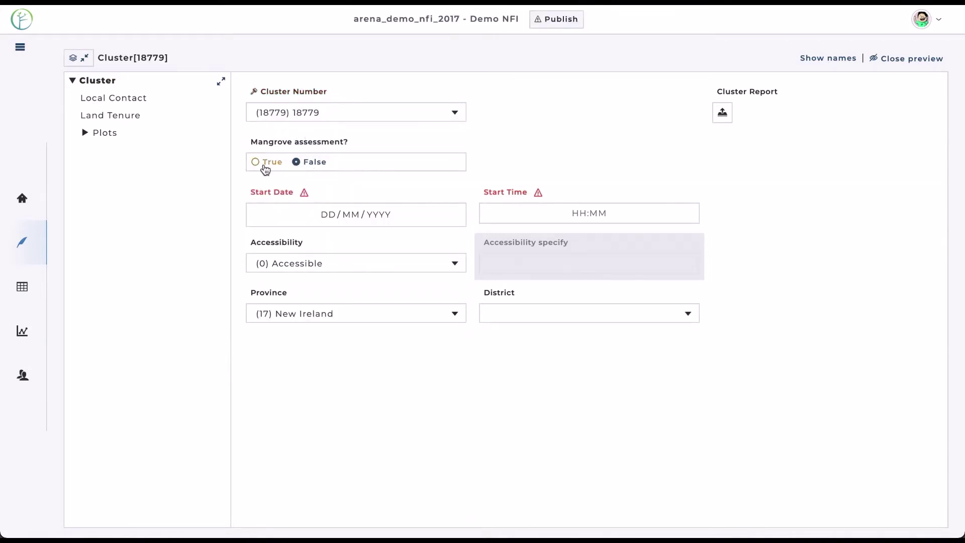
{"action": "left_click", "coordinate": [265, 168]}
{"action": "left_click", "coordinate": [326, 213]}
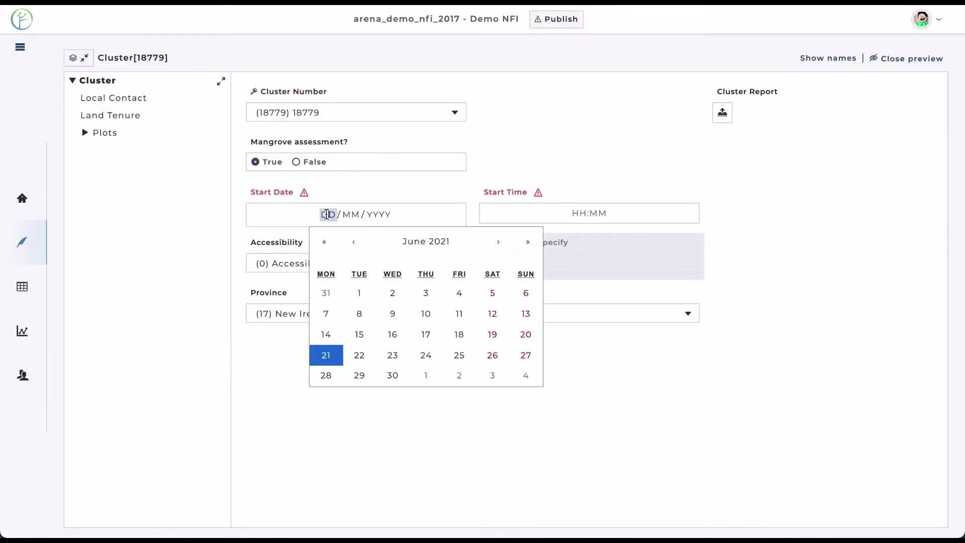
{"action": "left_click", "coordinate": [392, 313]}
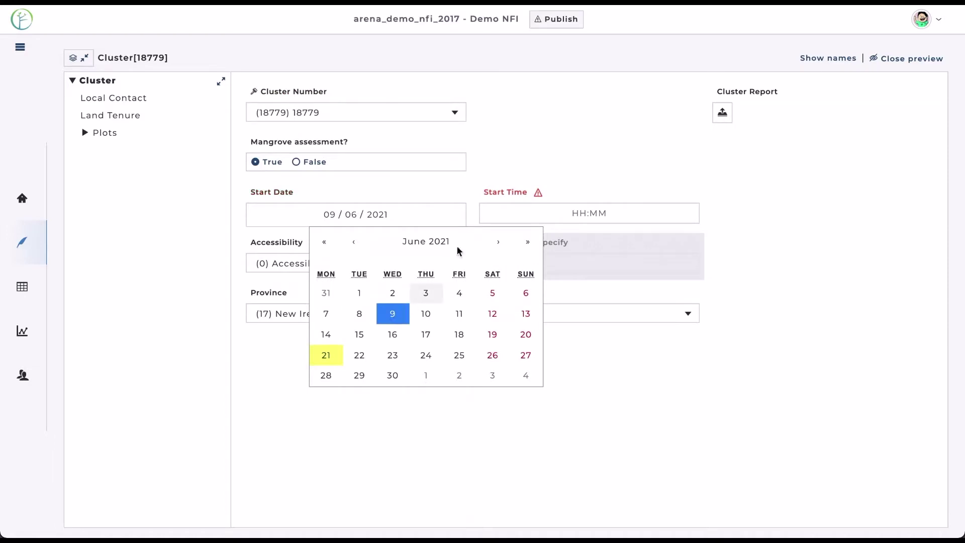
Step: Enter start time 12:34 and set accessibility to Accessible
{"action": "left_click", "coordinate": [577, 213]}
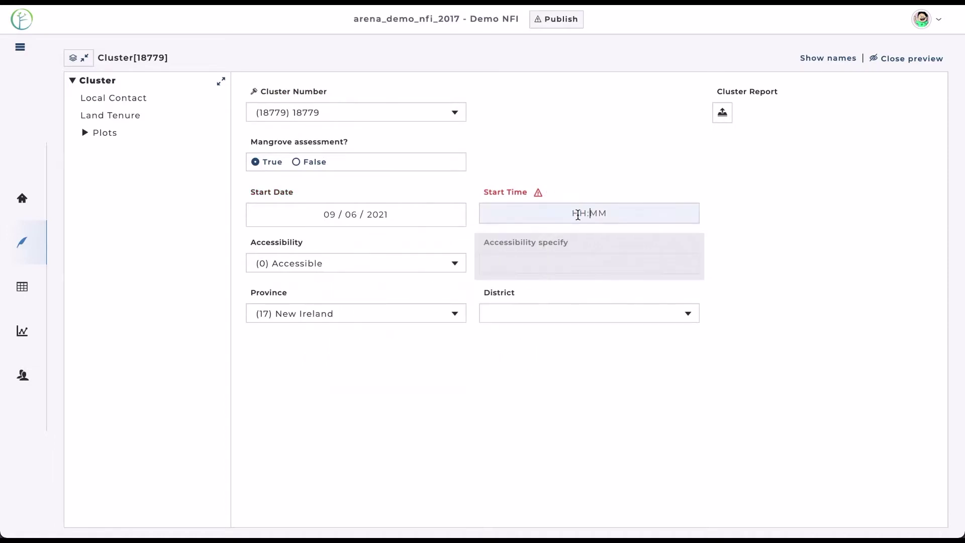
{"action": "type", "text": "12:34"}
{"action": "left_click", "coordinate": [417, 267]}
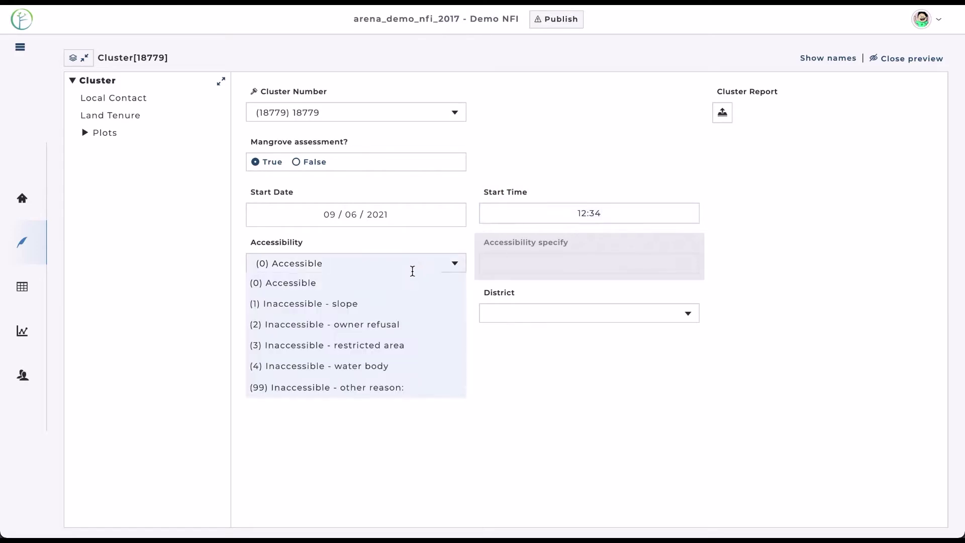
{"action": "left_click", "coordinate": [402, 304]}
{"action": "left_click", "coordinate": [420, 261]}
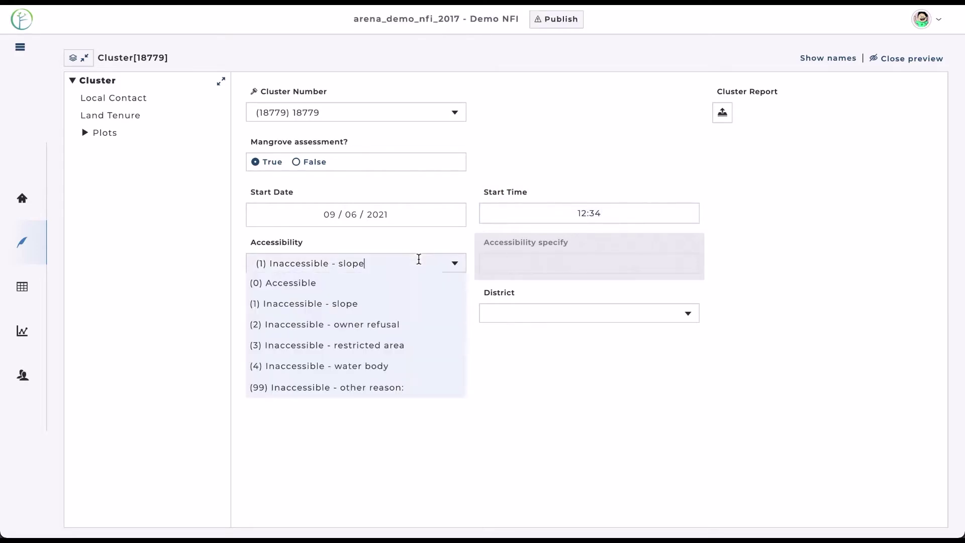
{"action": "left_click", "coordinate": [394, 283]}
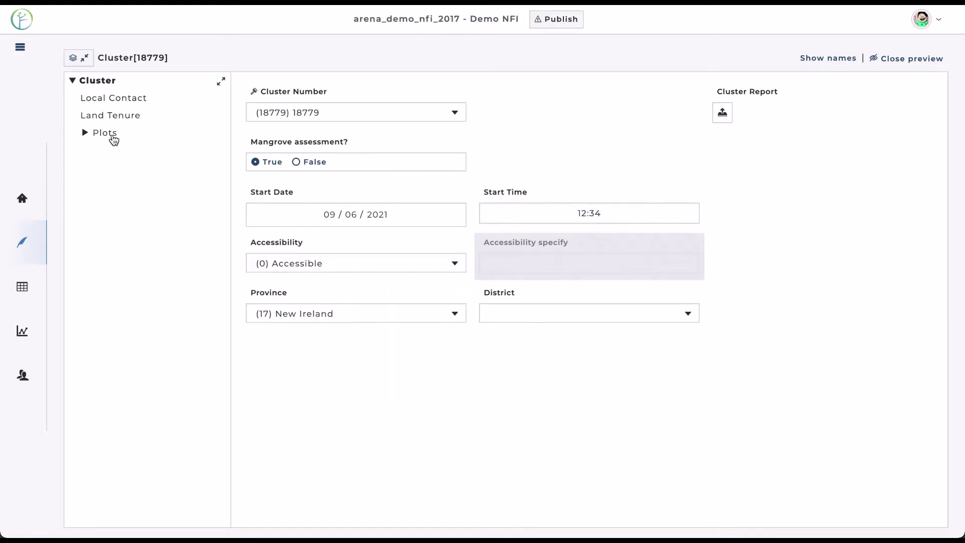
{"action": "left_click", "coordinate": [108, 134]}
Step: Start publishing Demo NFI, cancel the run midway, then view the survey hierarchy
{"action": "left_click", "coordinate": [542, 22]}
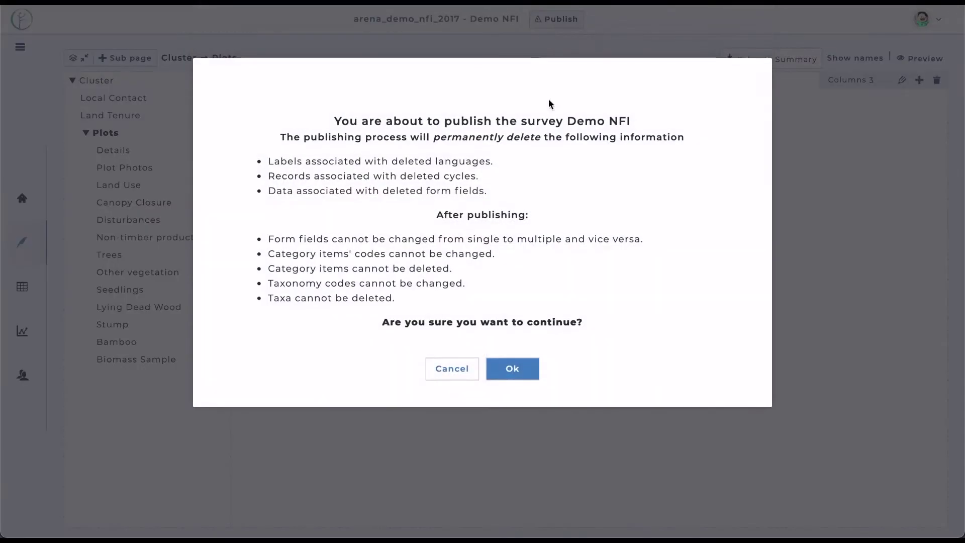
{"action": "left_click", "coordinate": [514, 367]}
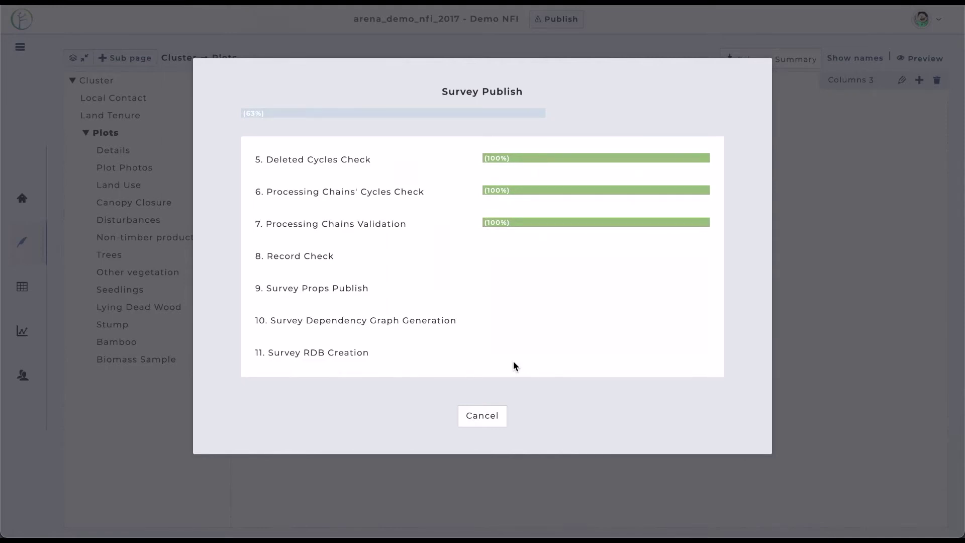
{"action": "left_click", "coordinate": [480, 415]}
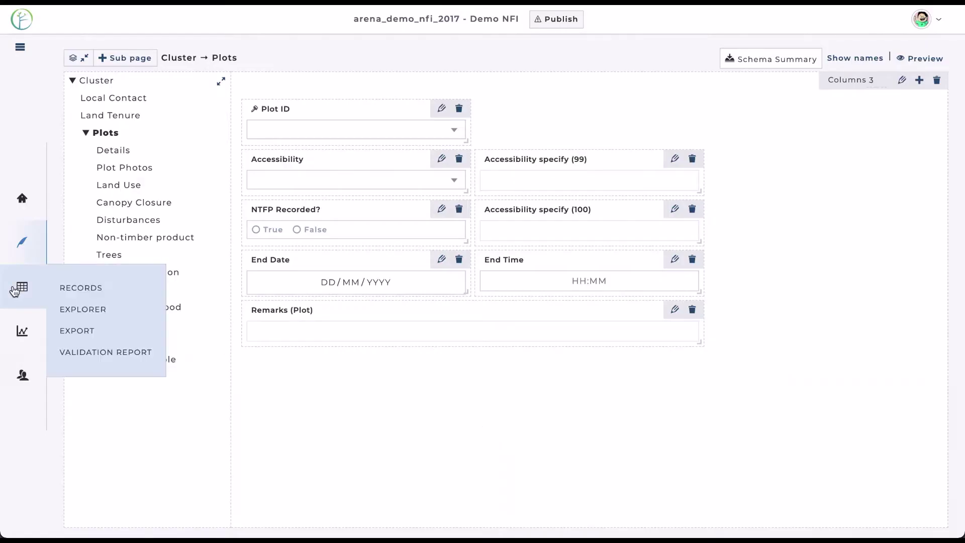
{"action": "mouse_move", "coordinate": [26, 240]}
{"action": "left_click", "coordinate": [99, 267]}
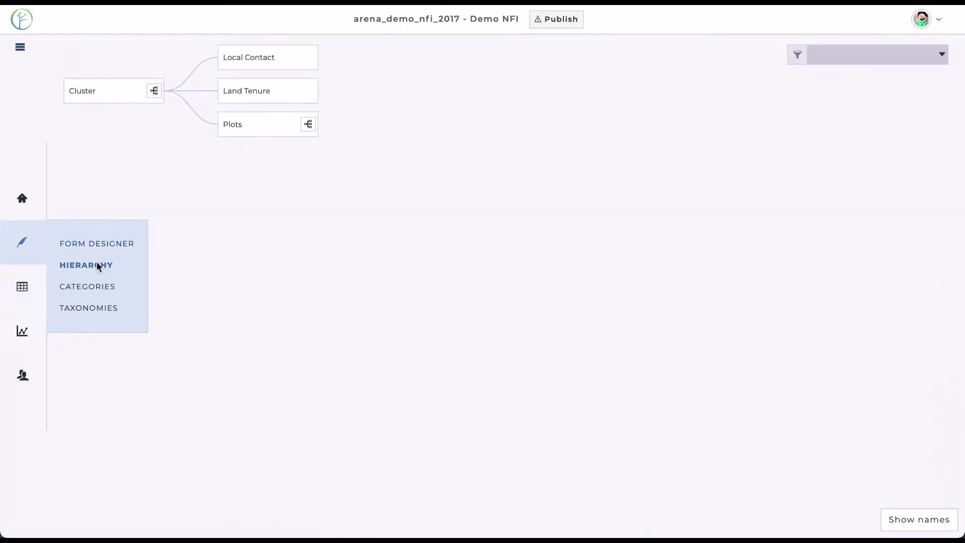
Step: Expand Plots and Biomass Sample, inspect each entity's attributes, then list the 32 categories
{"action": "left_click", "coordinate": [308, 125]}
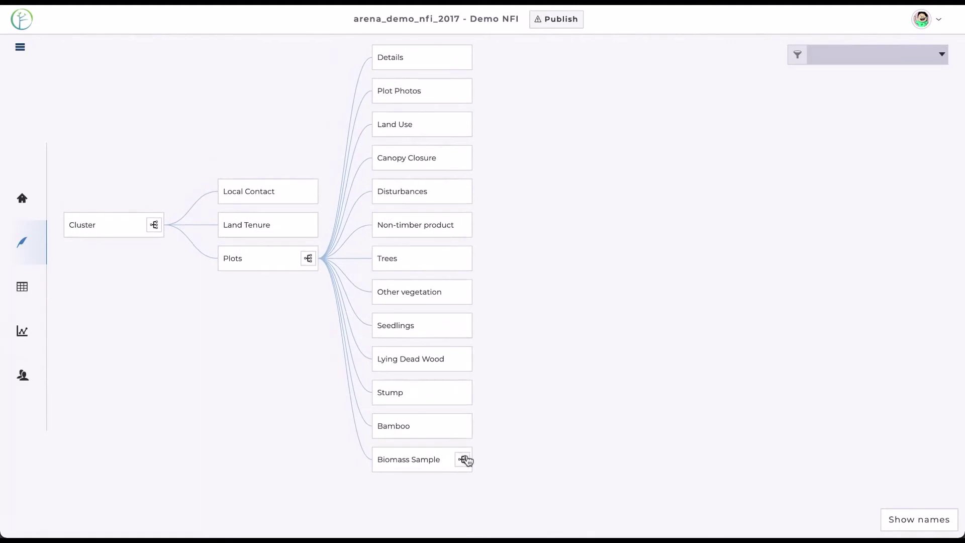
{"action": "left_click", "coordinate": [469, 458]}
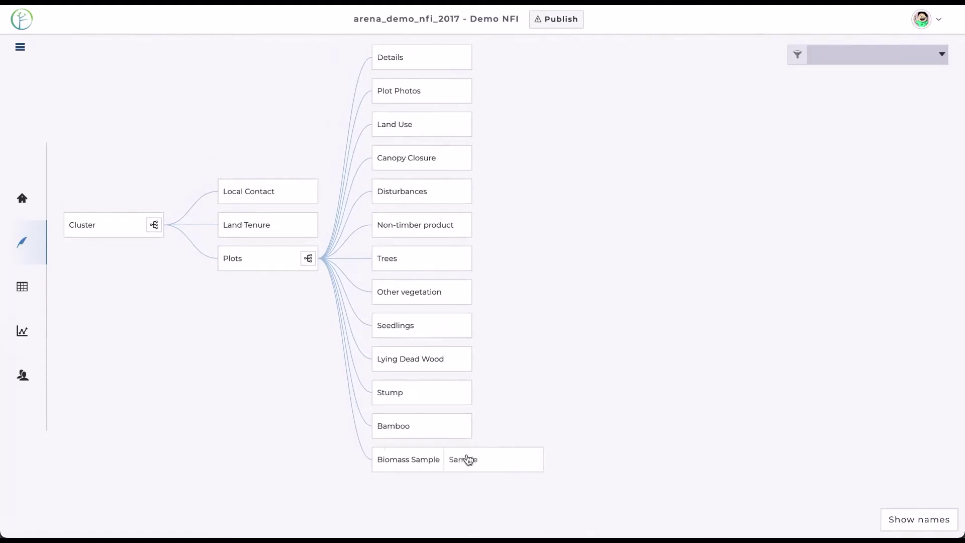
{"action": "left_click", "coordinate": [409, 427]}
{"action": "left_click", "coordinate": [408, 402]}
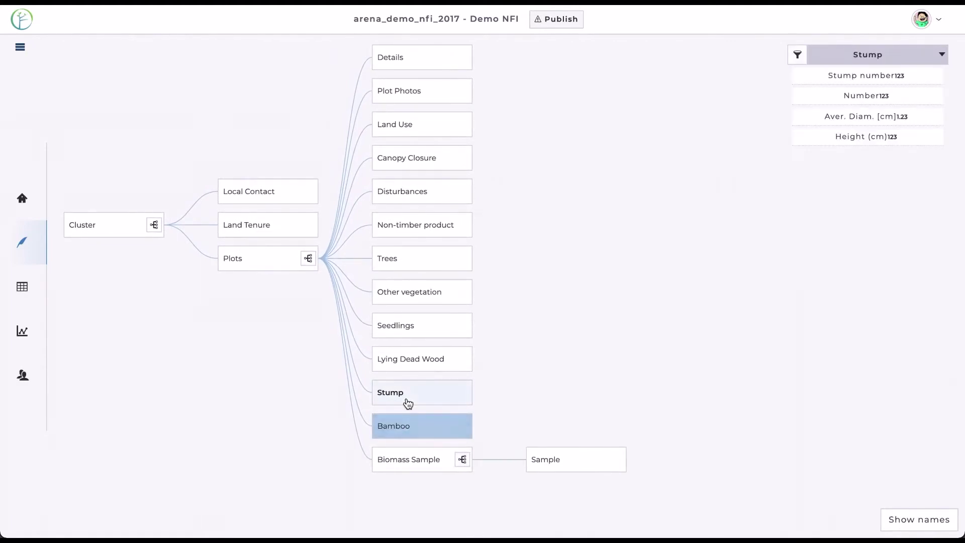
{"action": "left_click", "coordinate": [416, 365]}
{"action": "left_click", "coordinate": [419, 330]}
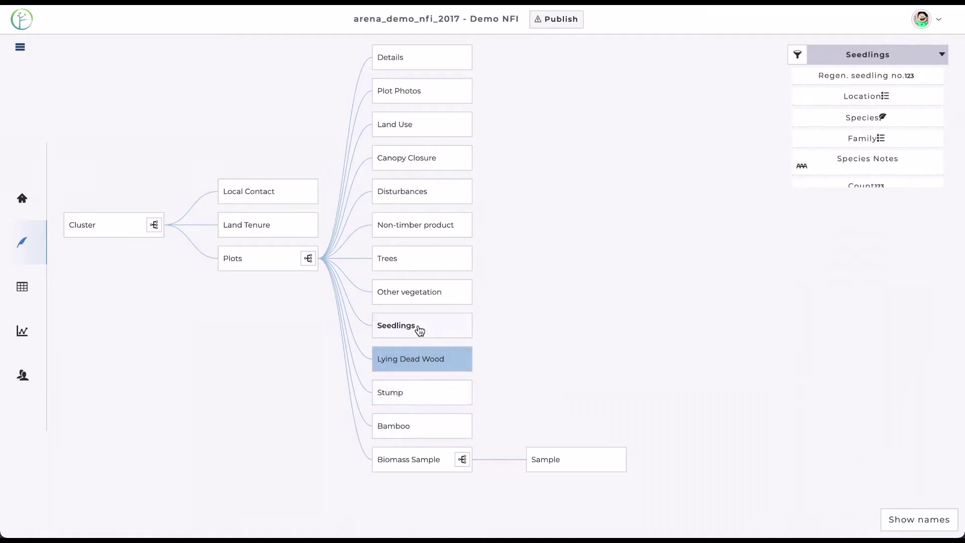
{"action": "left_click", "coordinate": [240, 267]}
{"action": "left_click", "coordinate": [243, 233]}
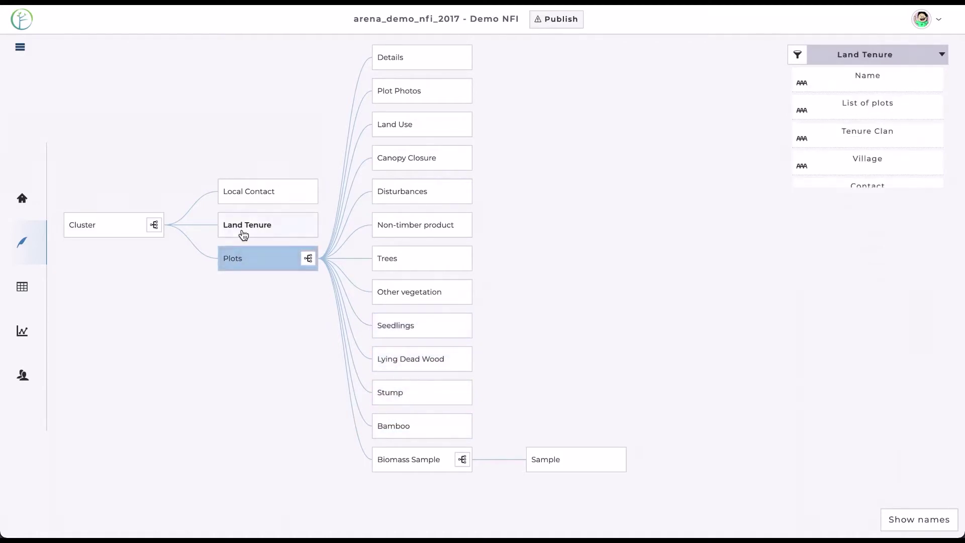
{"action": "left_click", "coordinate": [247, 194]}
{"action": "left_click", "coordinate": [90, 236]}
{"action": "mouse_move", "coordinate": [30, 246]}
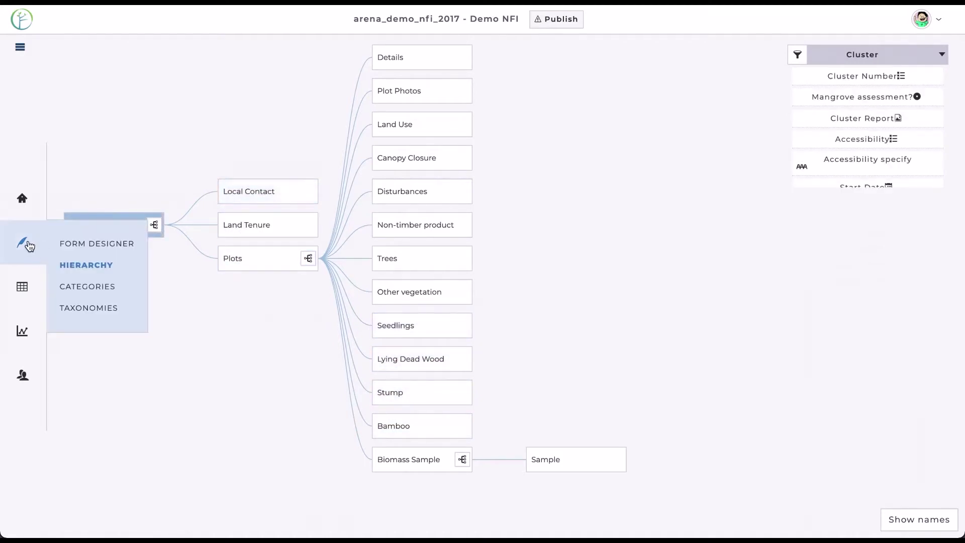
{"action": "left_click", "coordinate": [91, 285]}
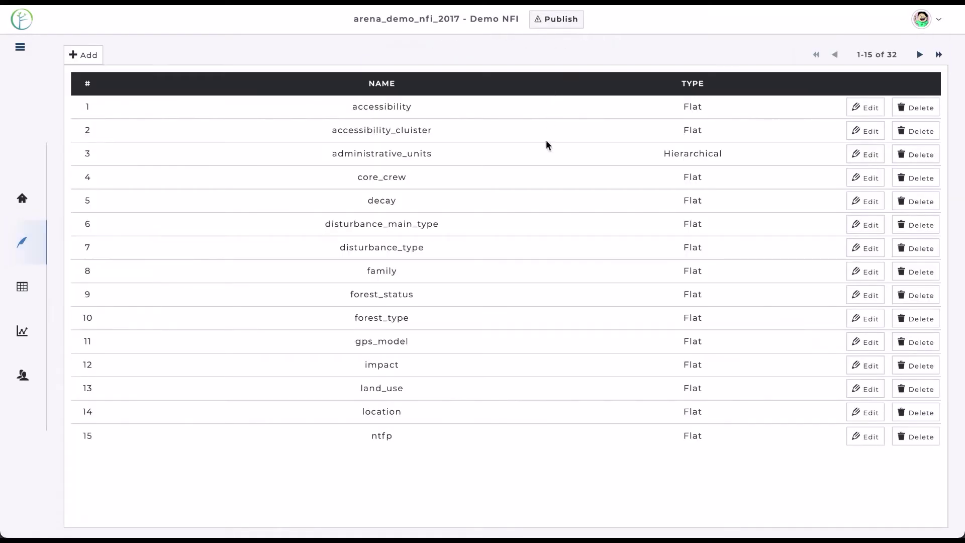
{"action": "left_click", "coordinate": [858, 154]}
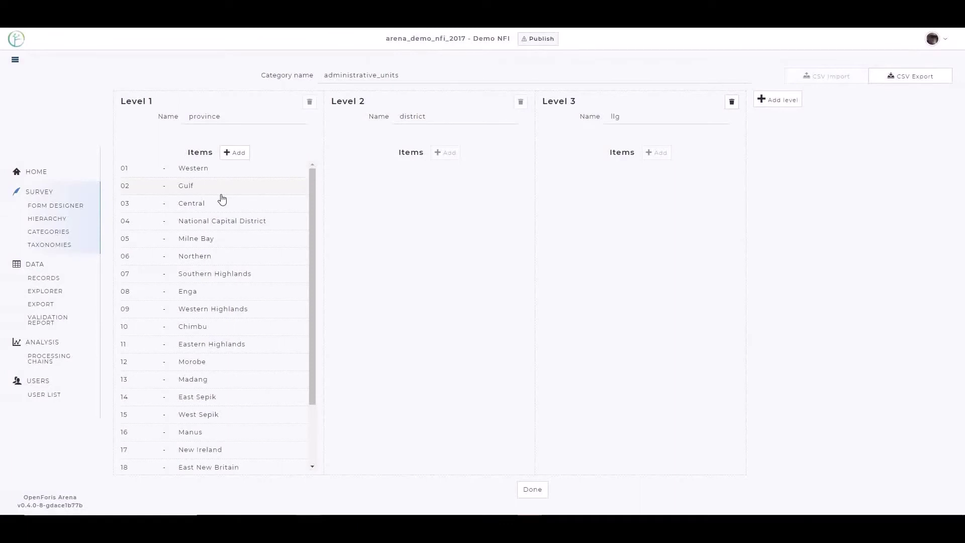
{"action": "left_click", "coordinate": [221, 202]}
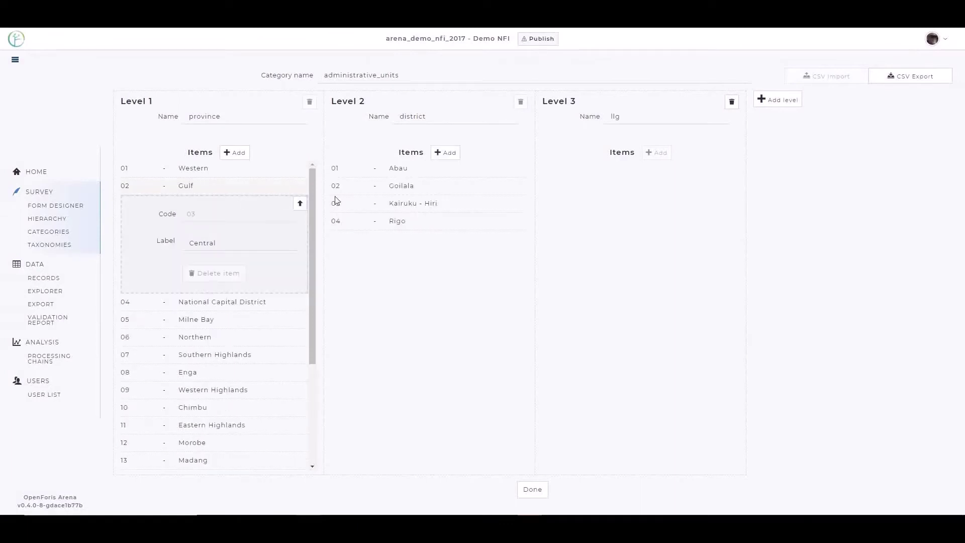
{"action": "left_click", "coordinate": [401, 188]}
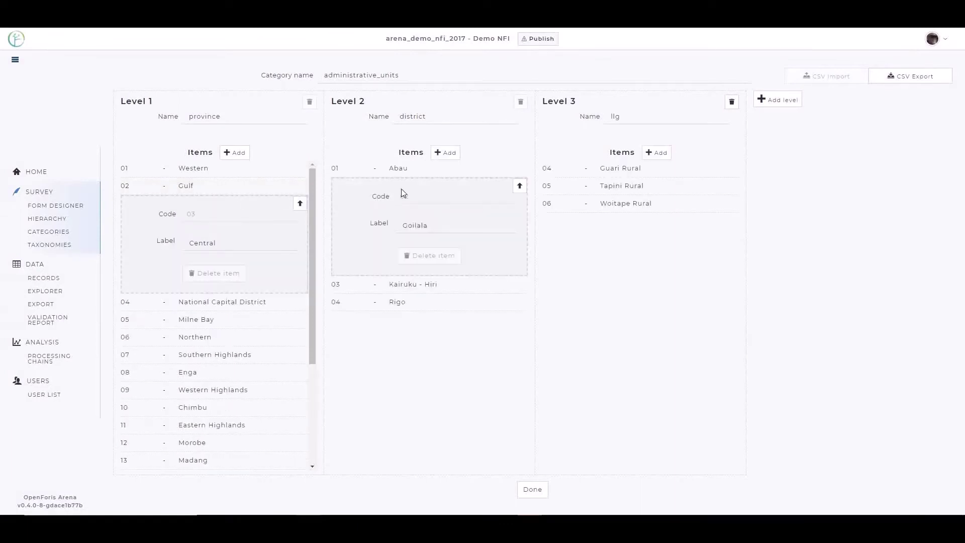
{"action": "left_click", "coordinate": [623, 192]}
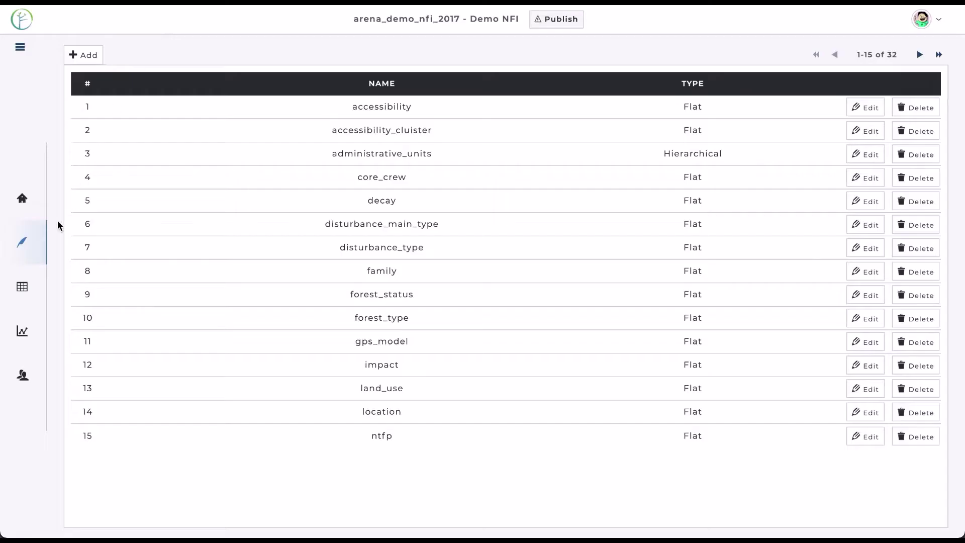
{"action": "mouse_move", "coordinate": [36, 248]}
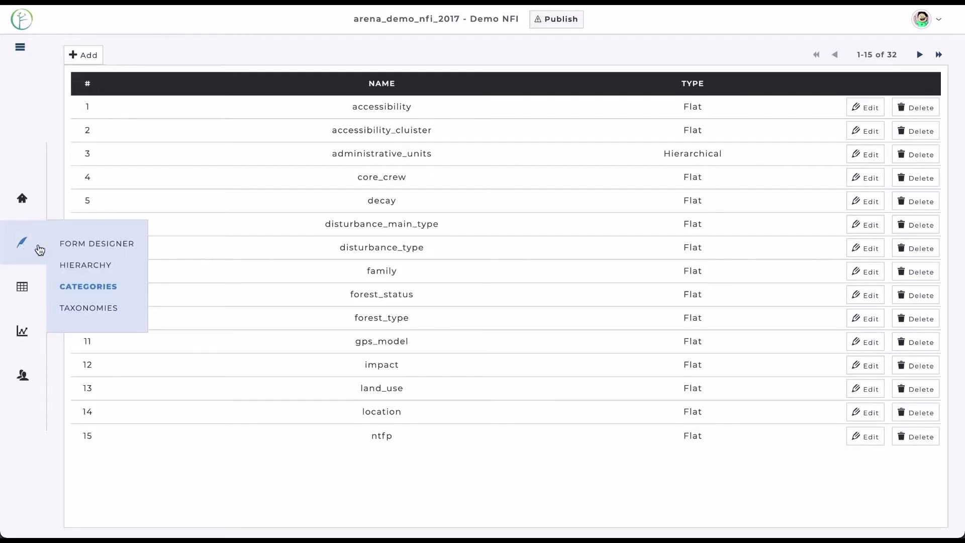
Step: Open the bamboo taxonomy and page to species rows 16–24 of 24
{"action": "left_click", "coordinate": [98, 308]}
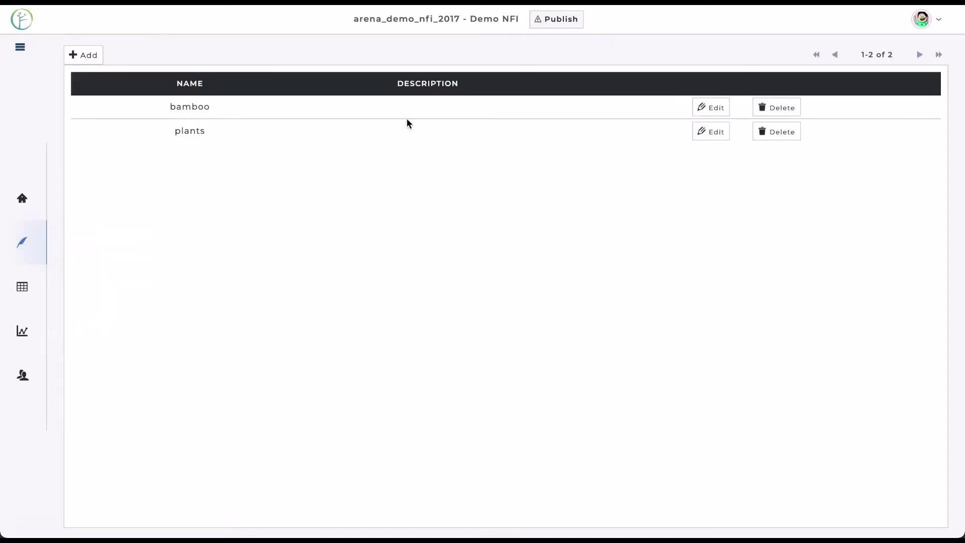
{"action": "left_click", "coordinate": [719, 114]}
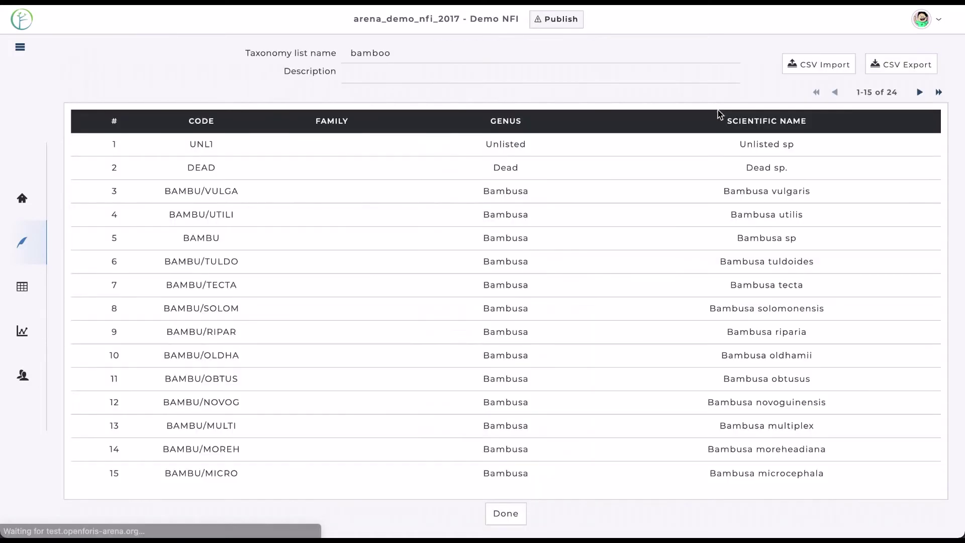
{"action": "left_click", "coordinate": [921, 93]}
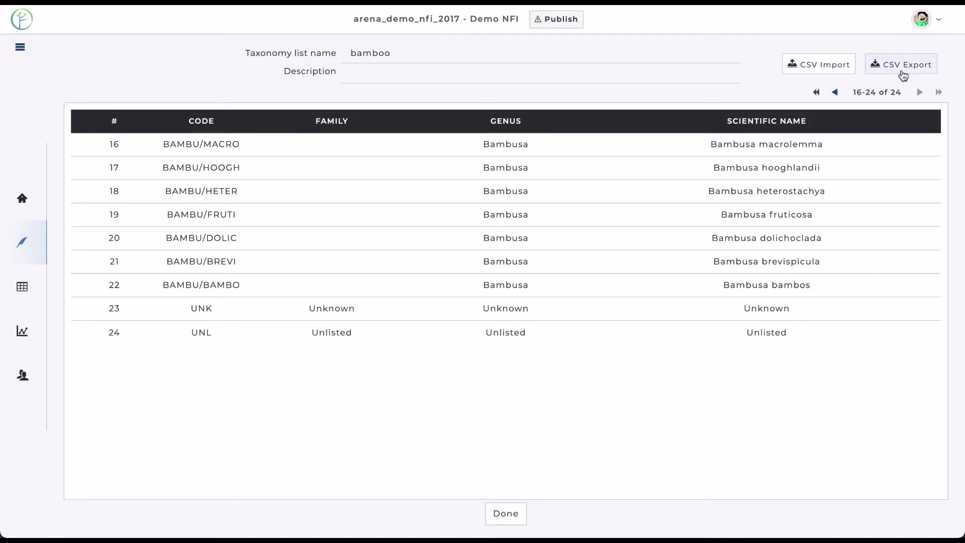
{"action": "mouse_move", "coordinate": [22, 294]}
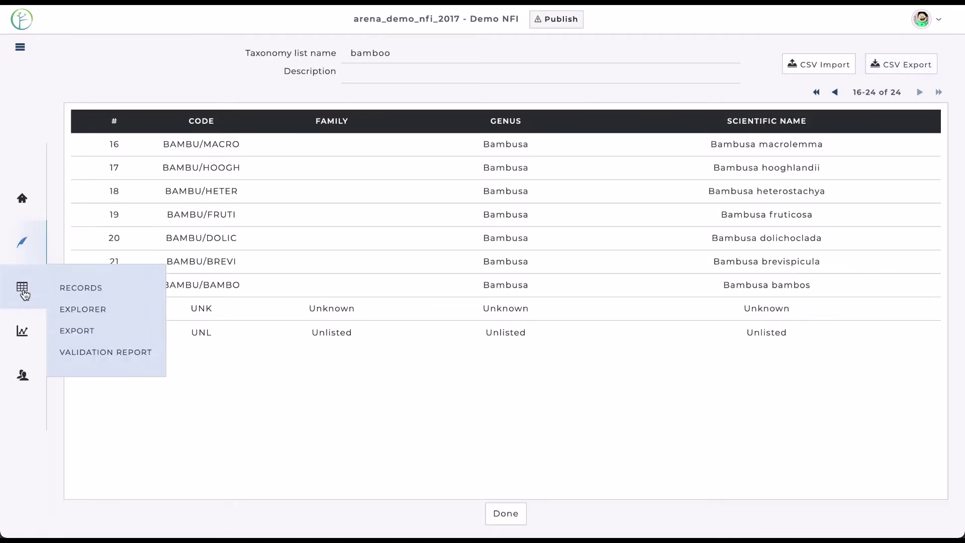
{"action": "left_click", "coordinate": [81, 289]}
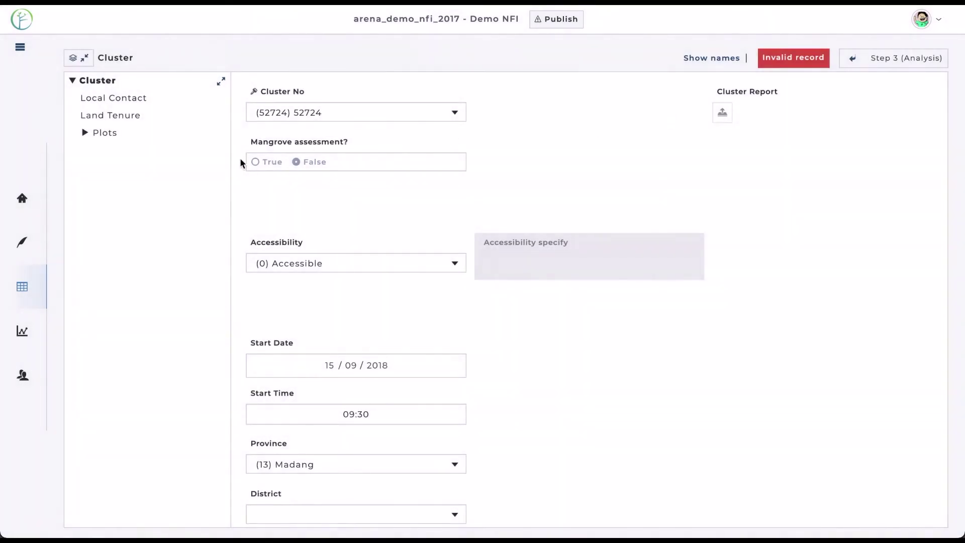
Step: Browse the Center, North and East plots on the record's Plots page
{"action": "left_click", "coordinate": [85, 133]}
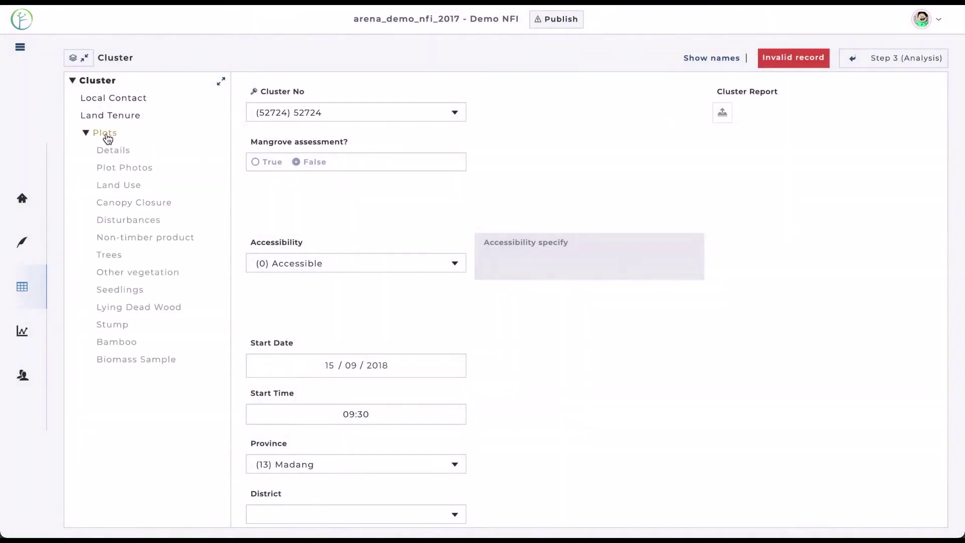
{"action": "left_click", "coordinate": [107, 134]}
{"action": "left_click", "coordinate": [590, 85]}
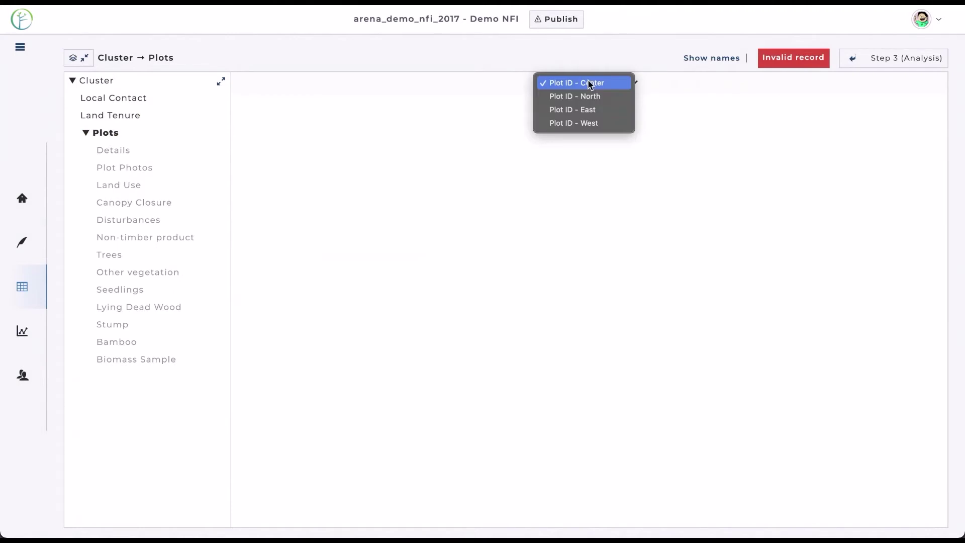
{"action": "left_click", "coordinate": [590, 85]}
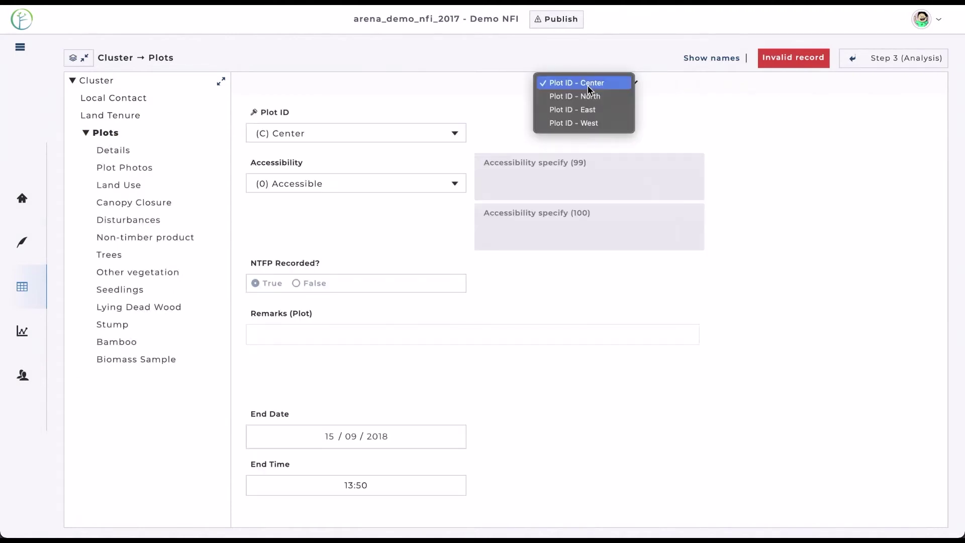
{"action": "left_click", "coordinate": [583, 96]}
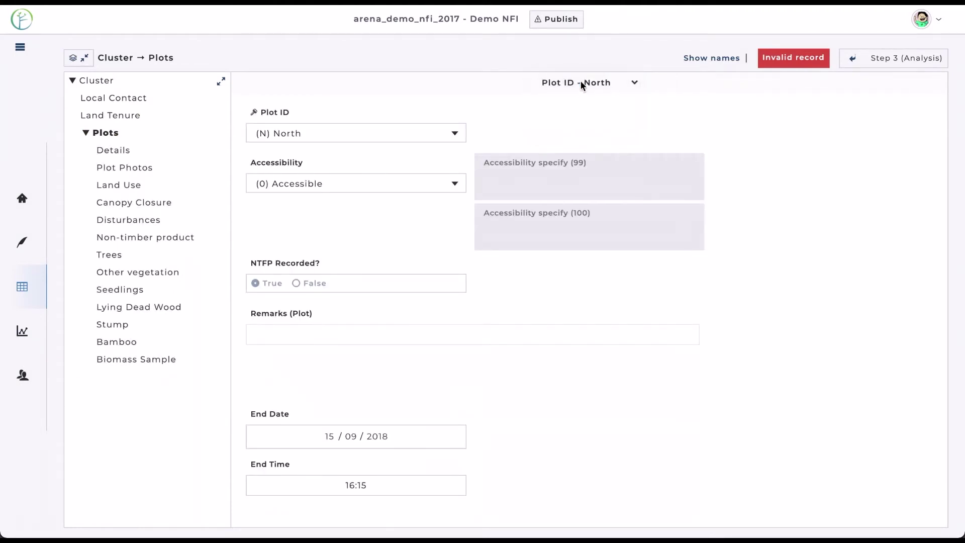
{"action": "left_click", "coordinate": [583, 84]}
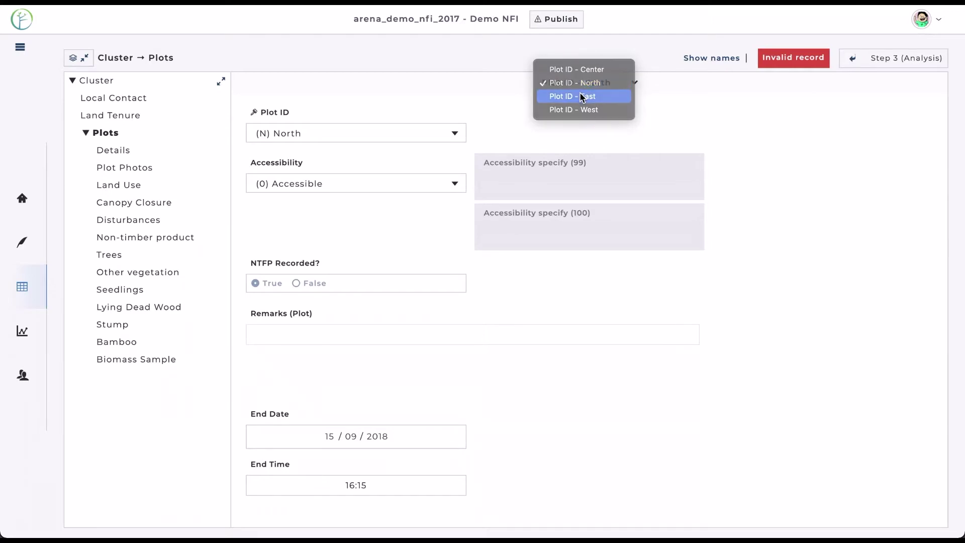
{"action": "left_click", "coordinate": [581, 96]}
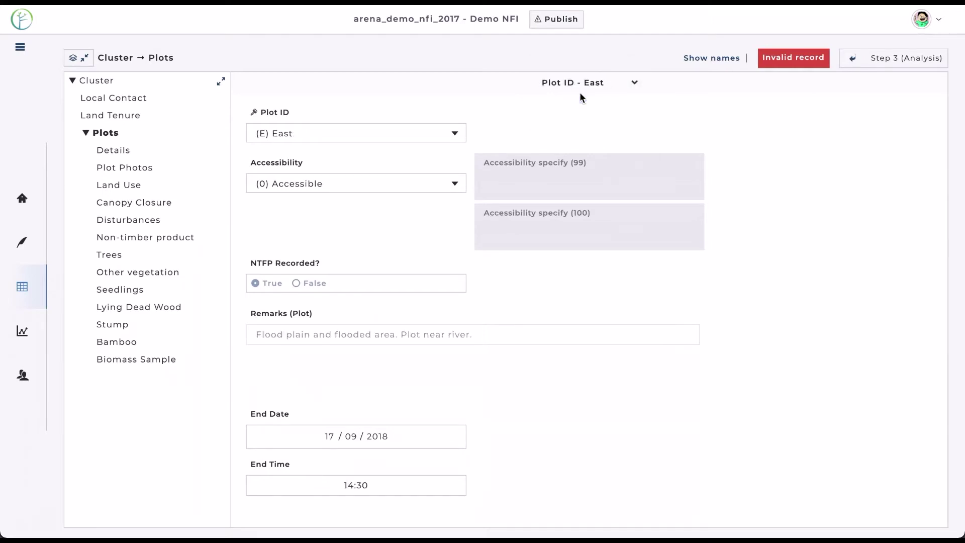
Step: Start demoting the record to Cleansing, then cancel, keeping it in Analysis
{"action": "left_click", "coordinate": [853, 60]}
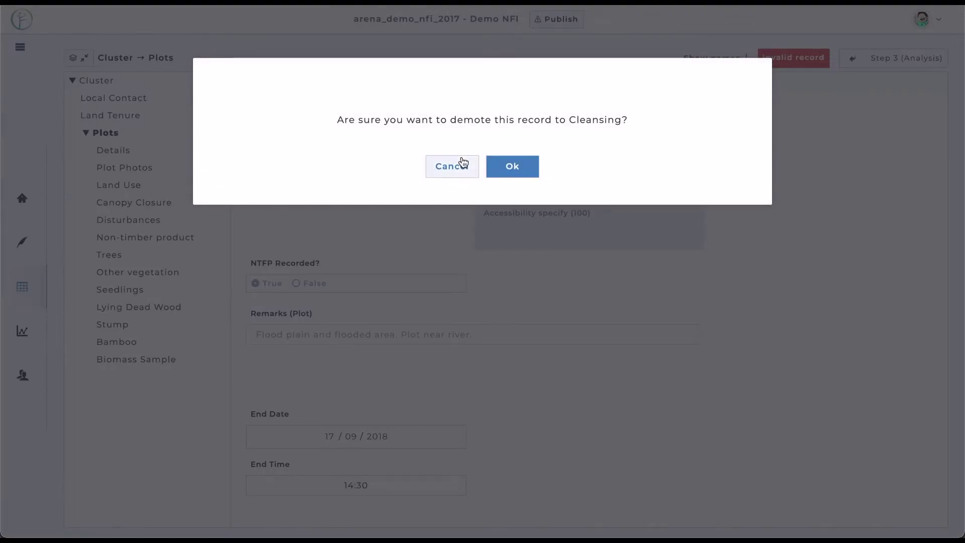
{"action": "left_click", "coordinate": [463, 163]}
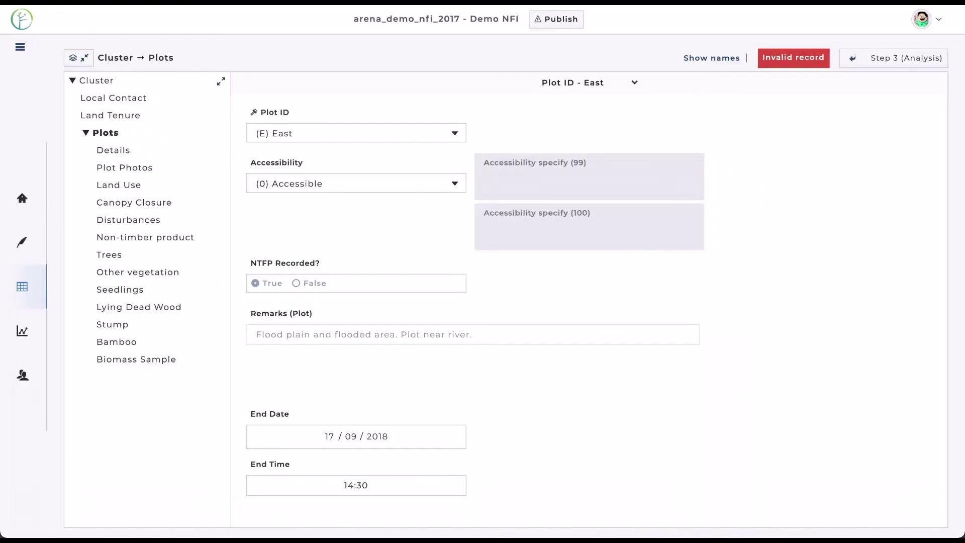
{"action": "mouse_move", "coordinate": [22, 286]}
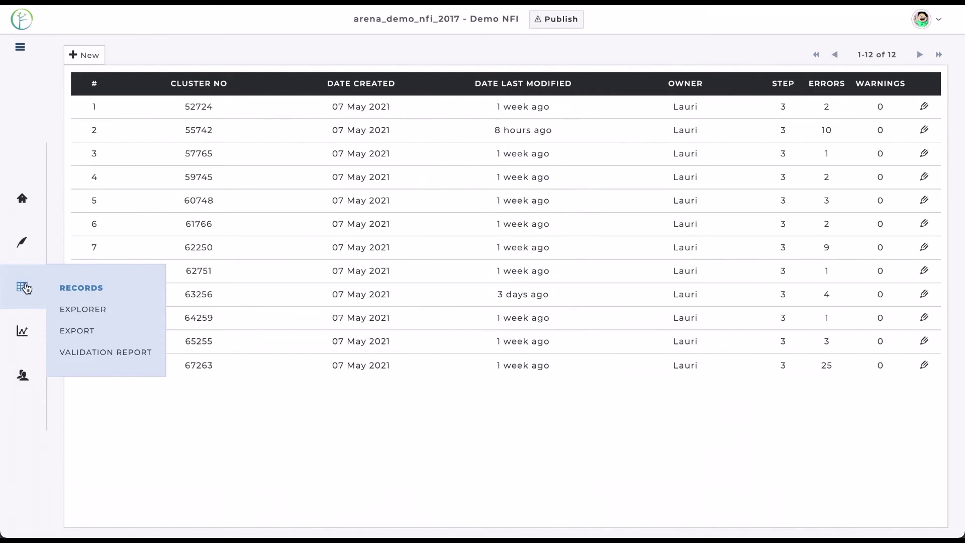
Step: Explore the Trees entity in the Data Explorer and add the Tree no. column
{"action": "left_click", "coordinate": [74, 310]}
{"action": "left_click", "coordinate": [146, 54]}
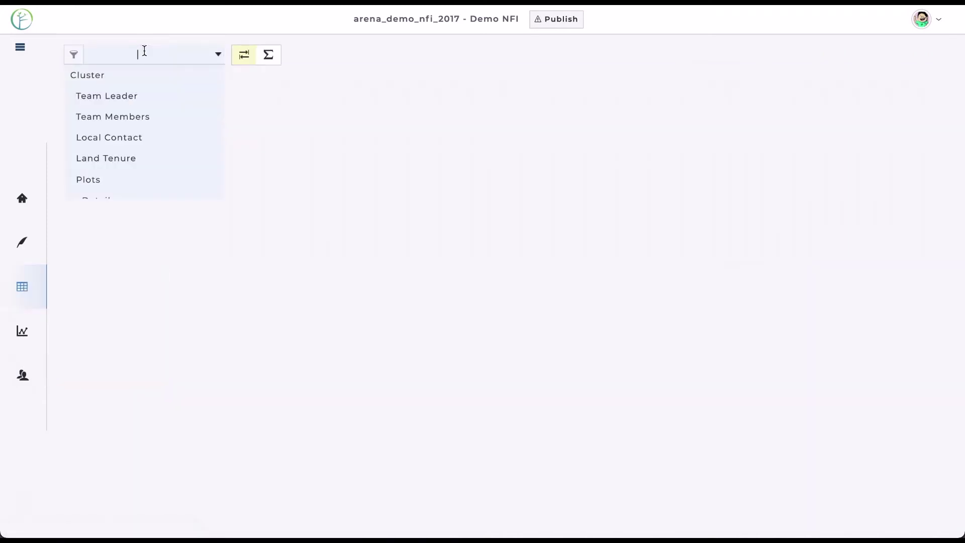
{"action": "scroll", "coordinate": [139, 111], "scroll_direction": "down", "scroll_amount": 3}
{"action": "scroll", "coordinate": [139, 110], "scroll_direction": "up", "scroll_amount": 1}
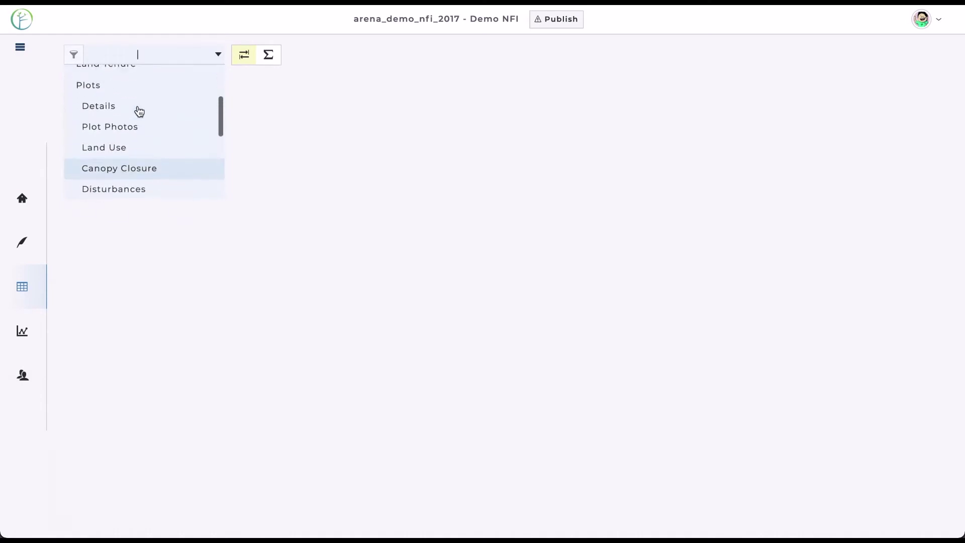
{"action": "scroll", "coordinate": [139, 111], "scroll_direction": "down", "scroll_amount": 3}
{"action": "left_click", "coordinate": [135, 119]}
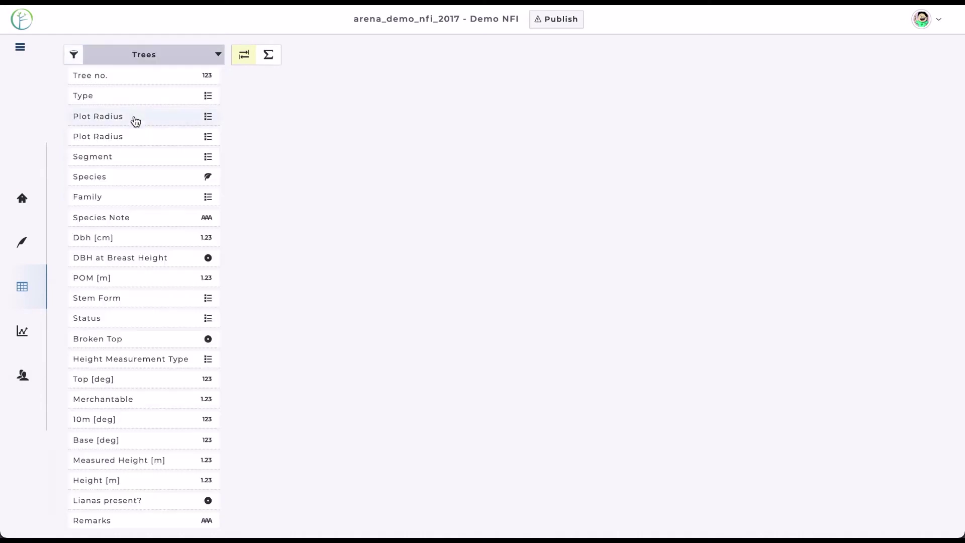
{"action": "left_click", "coordinate": [137, 76]}
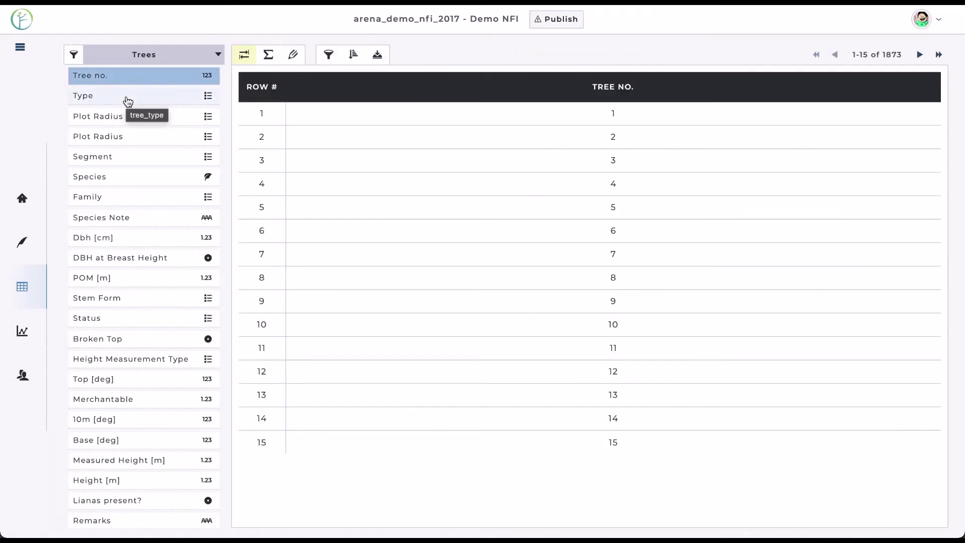
Step: Filter attributes to Decimal and add the Dbh [cm], POM [m] and Merchantable columns
{"action": "left_click", "coordinate": [73, 56]}
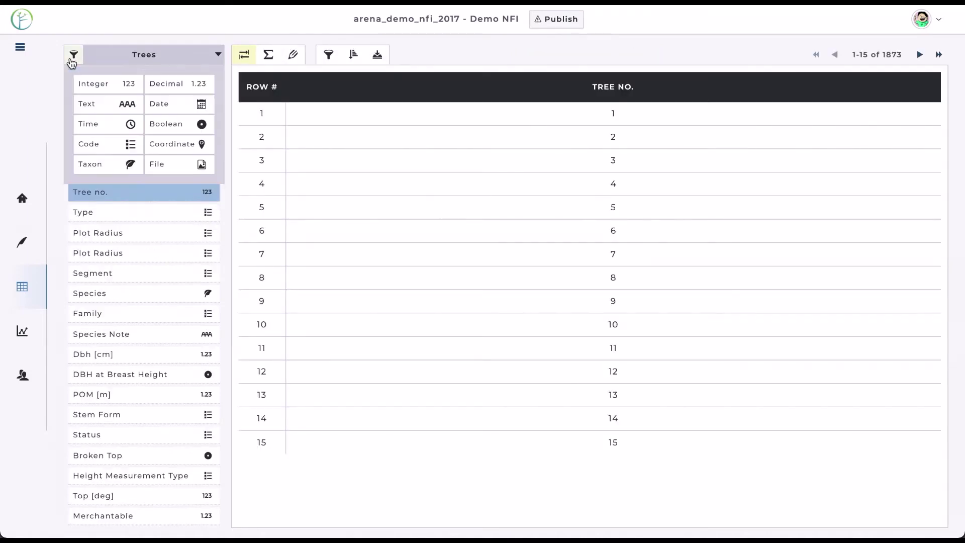
{"action": "left_click", "coordinate": [156, 88]}
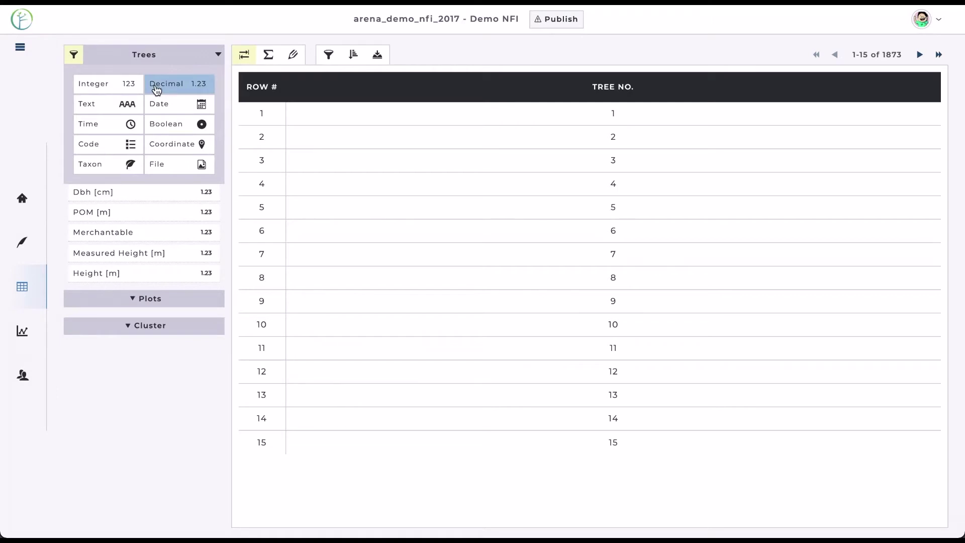
{"action": "left_click", "coordinate": [73, 56]}
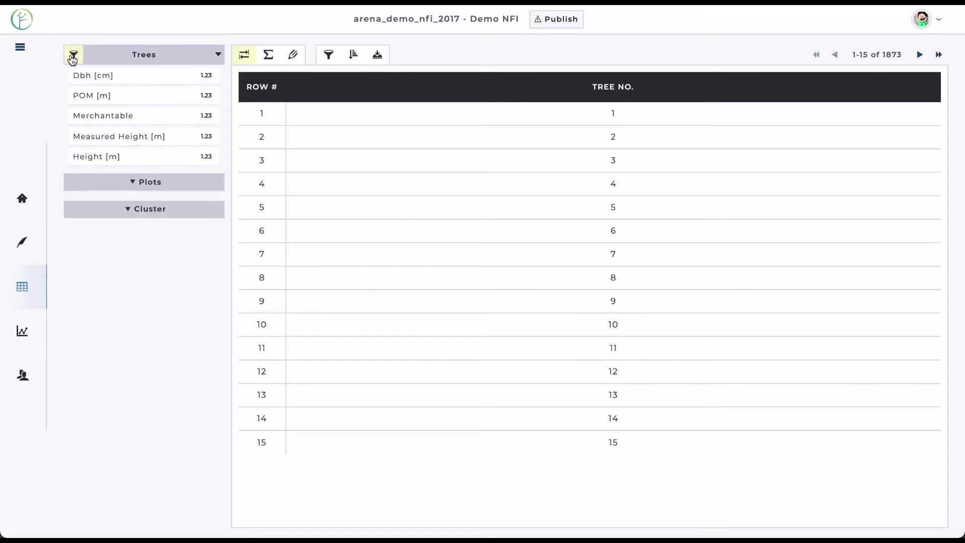
{"action": "left_click", "coordinate": [96, 75]}
{"action": "left_click", "coordinate": [106, 96]}
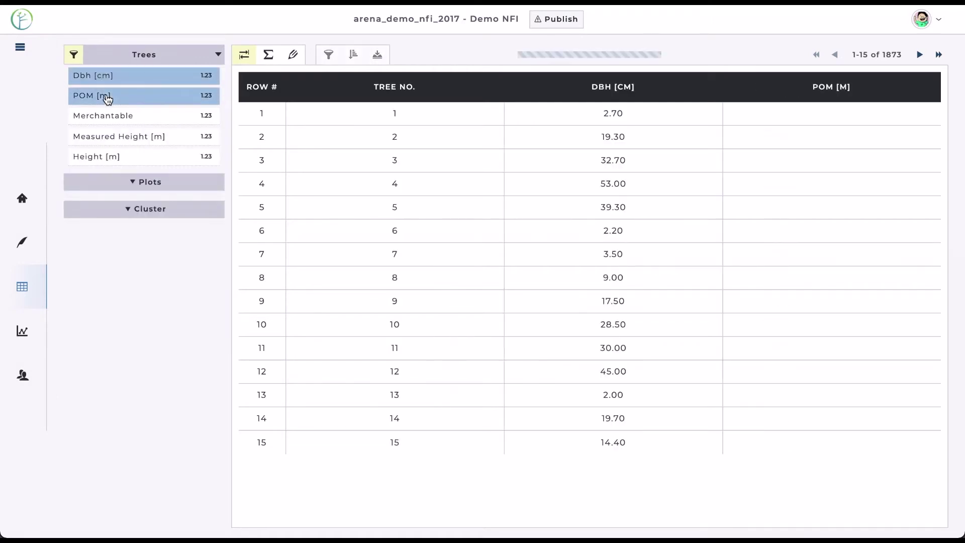
{"action": "left_click", "coordinate": [116, 123]}
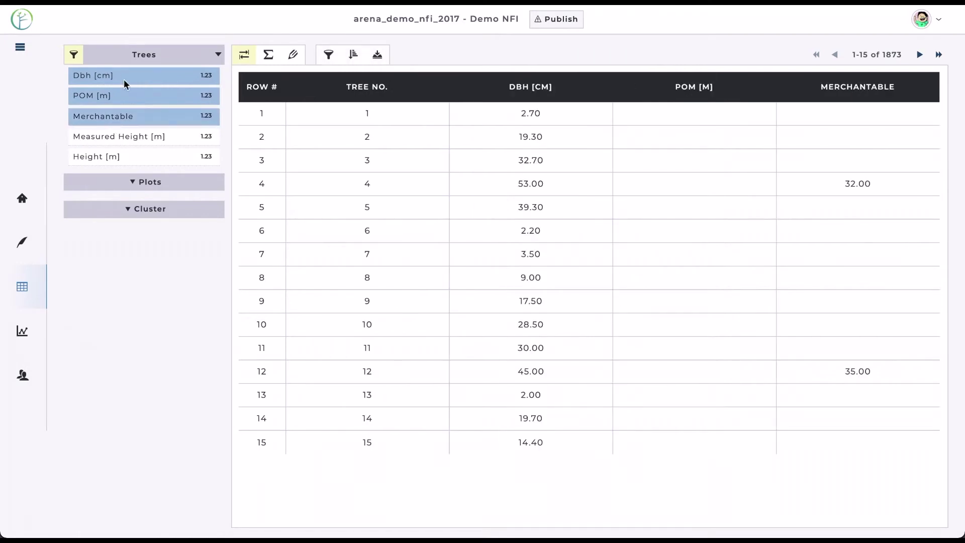
Step: Also show Taxon attributes, add the Species column, and page through the tree rows
{"action": "left_click", "coordinate": [70, 55]}
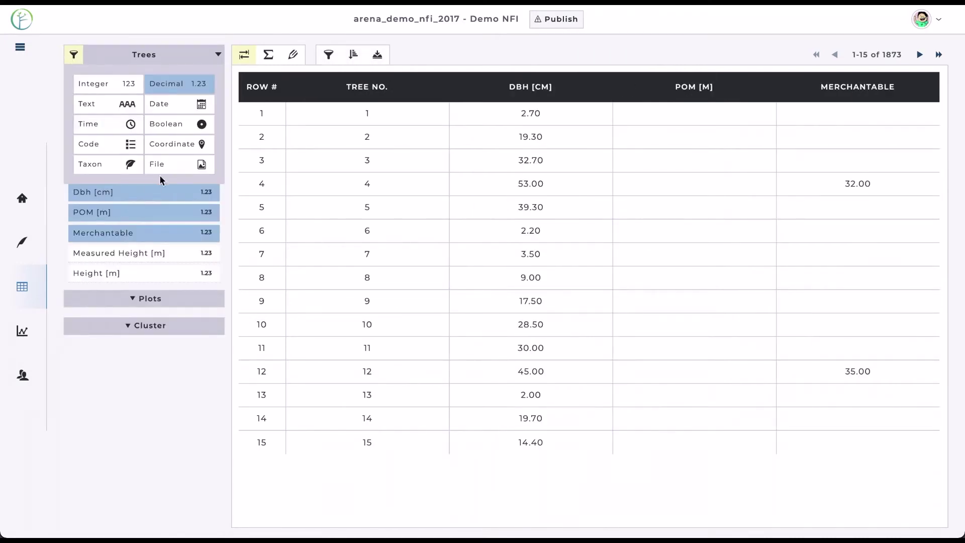
{"action": "left_click", "coordinate": [118, 167]}
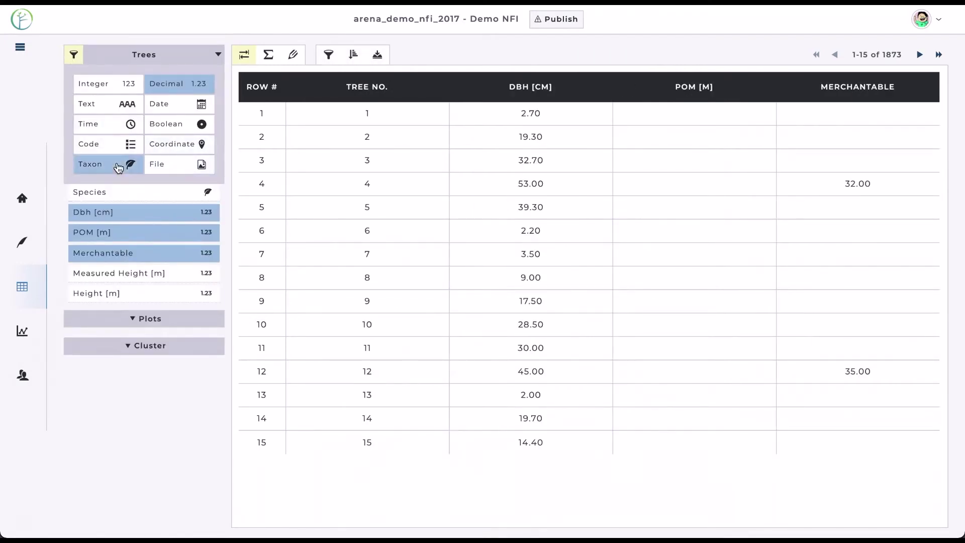
{"action": "left_click", "coordinate": [74, 54]}
{"action": "left_click", "coordinate": [100, 78]}
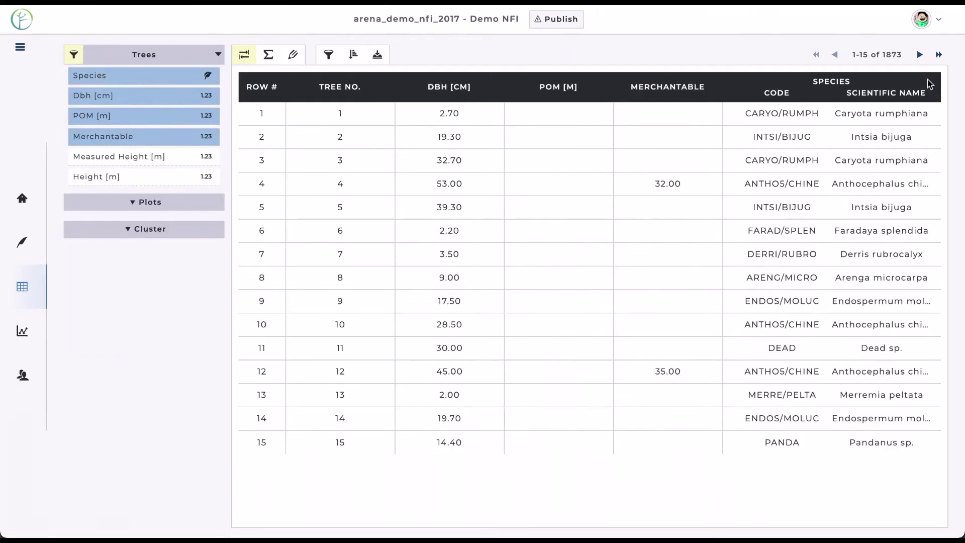
{"action": "left_click", "coordinate": [920, 56]}
{"action": "left_click", "coordinate": [920, 55]}
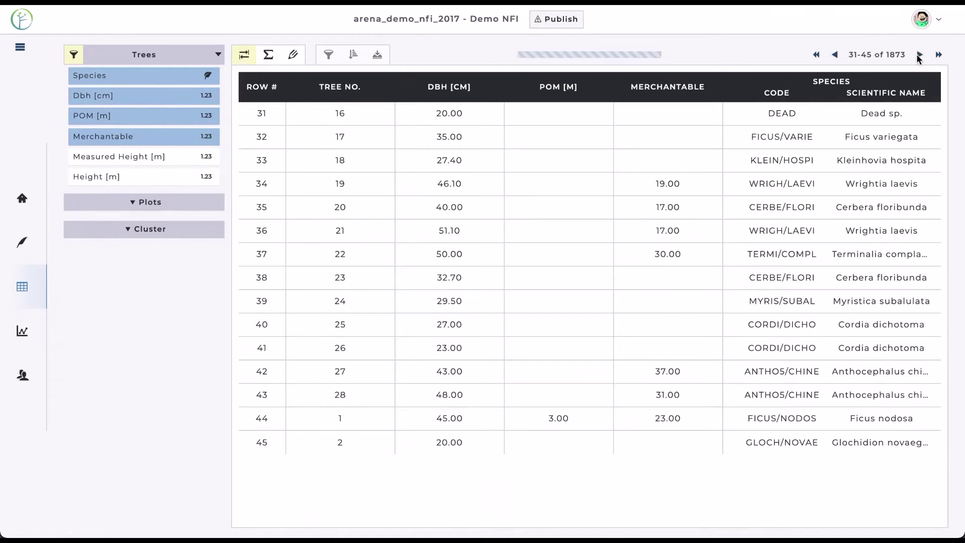
{"action": "left_click", "coordinate": [835, 54]}
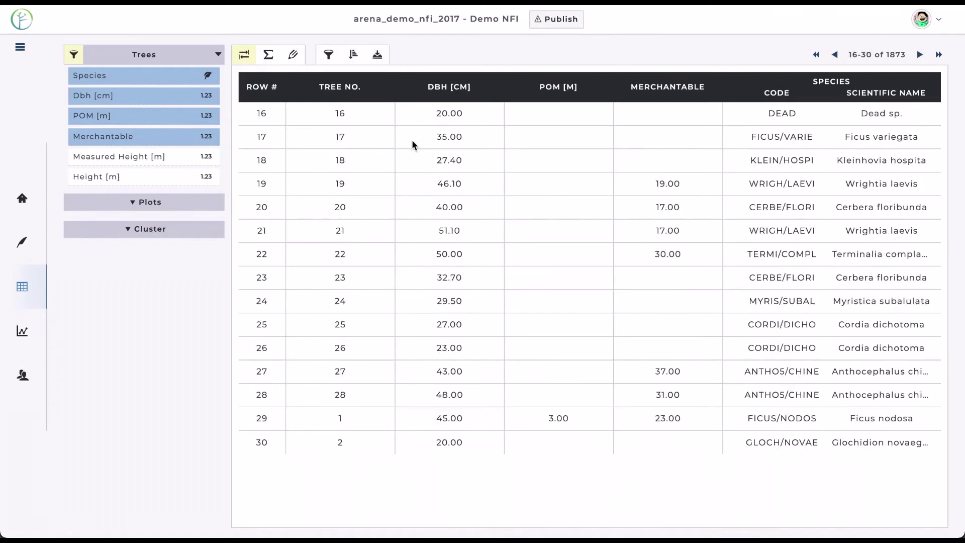
Step: Filter the Trees table to Dbh [cm] >= 30
{"action": "left_click", "coordinate": [326, 57]}
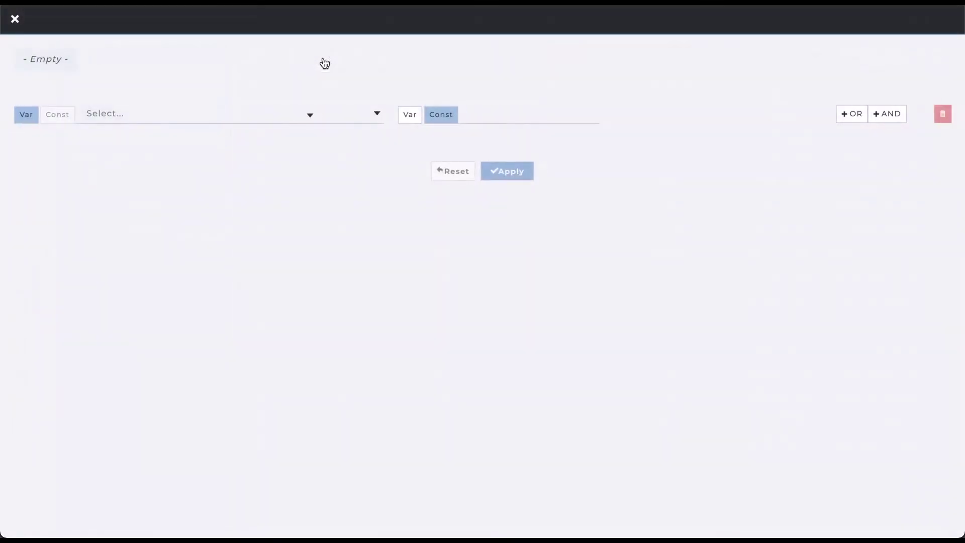
{"action": "left_click", "coordinate": [128, 120]}
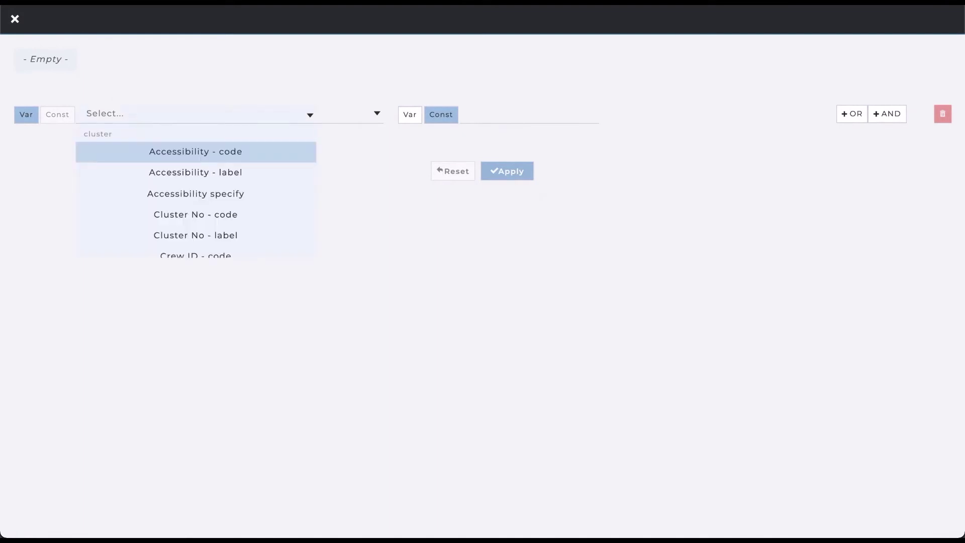
{"action": "type", "text": "db"}
{"action": "left_click", "coordinate": [187, 151]}
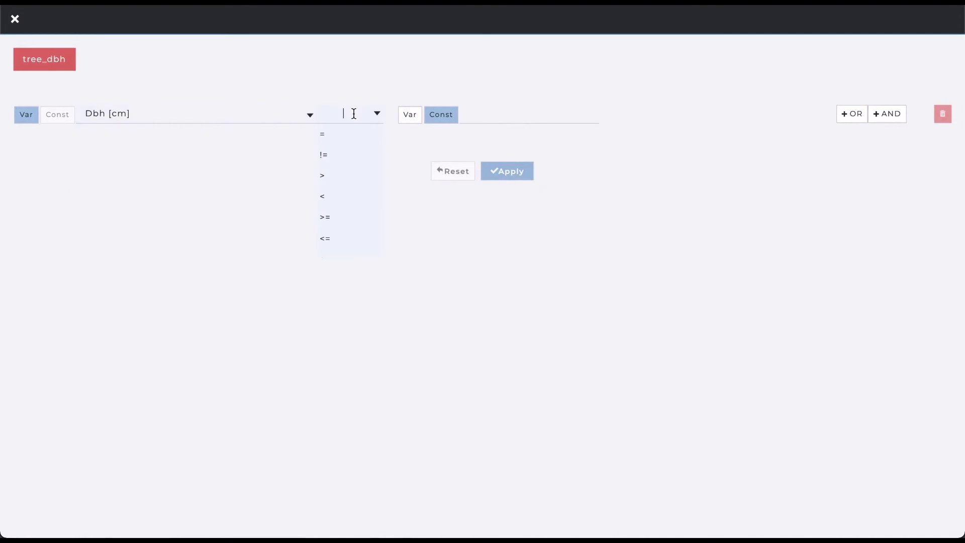
{"action": "left_click", "coordinate": [341, 216]}
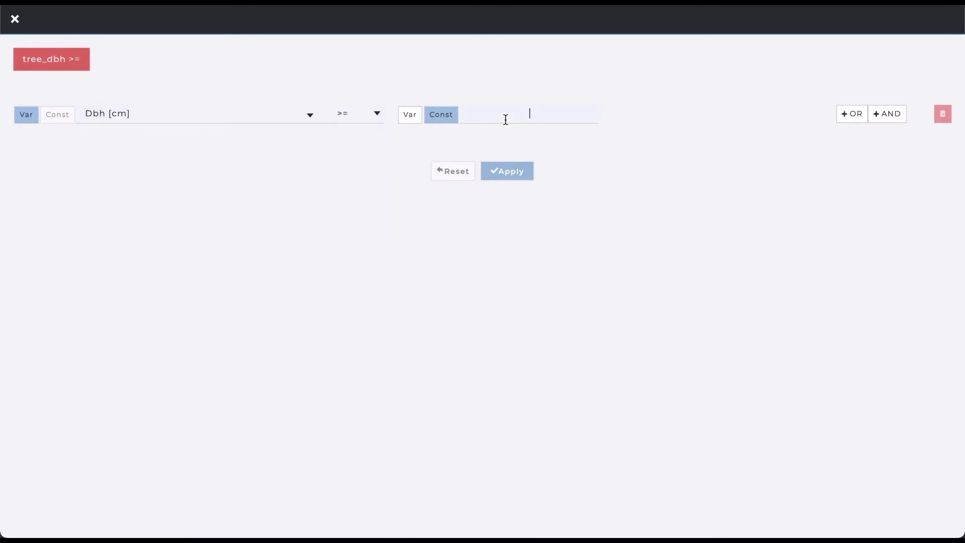
{"action": "left_click", "coordinate": [505, 120]}
{"action": "type", "text": "50"}
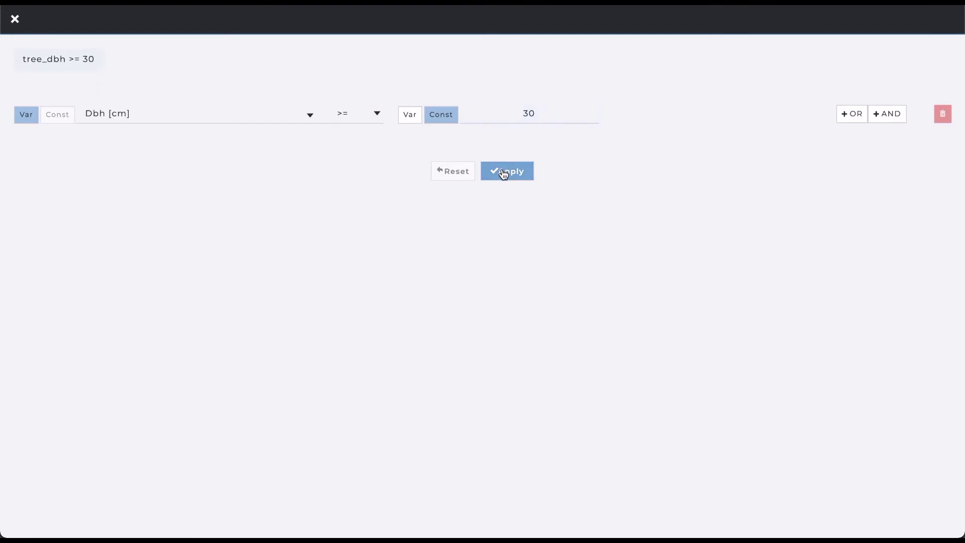
{"action": "left_click", "coordinate": [502, 171]}
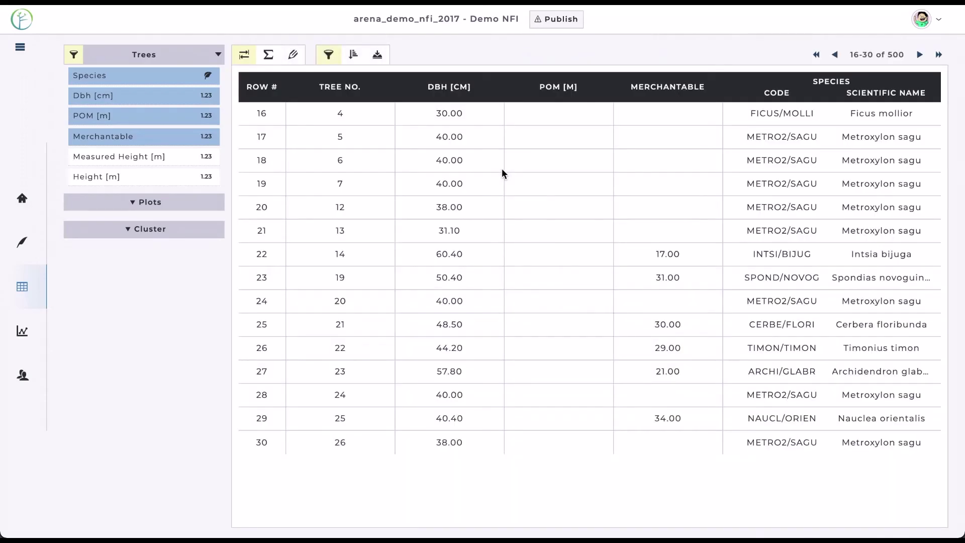
Step: Sort the filtered trees by Dbh [cm] ascending and view the next page
{"action": "left_click", "coordinate": [354, 57]}
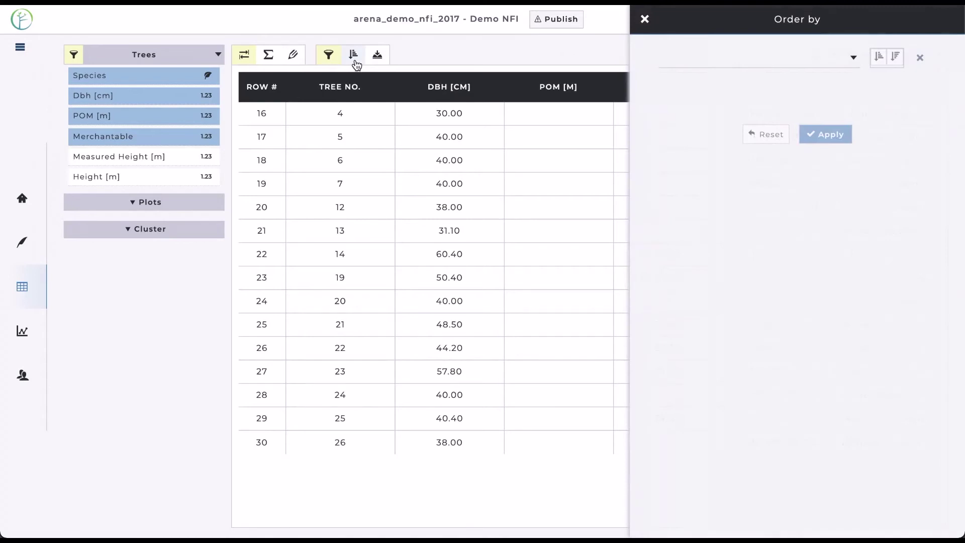
{"action": "left_click", "coordinate": [696, 50]}
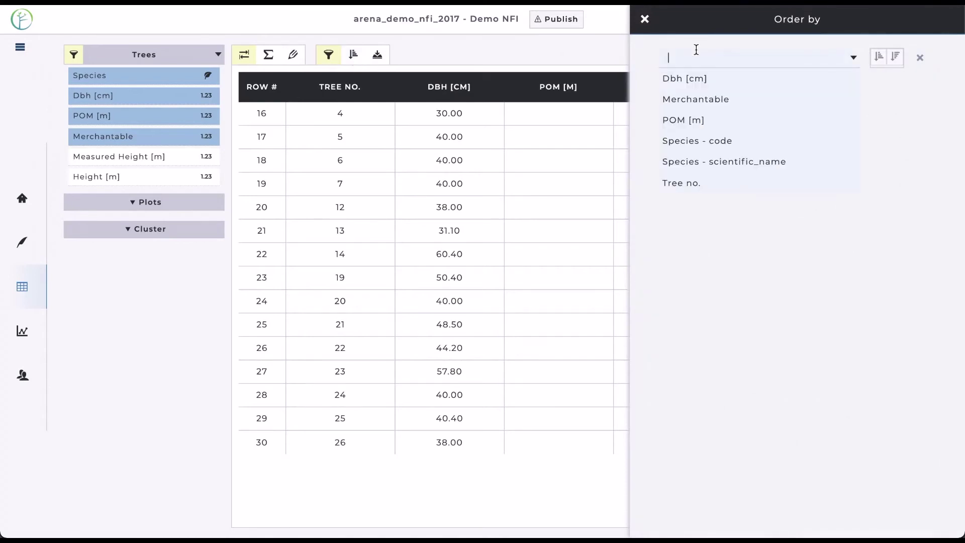
{"action": "left_click", "coordinate": [697, 82]}
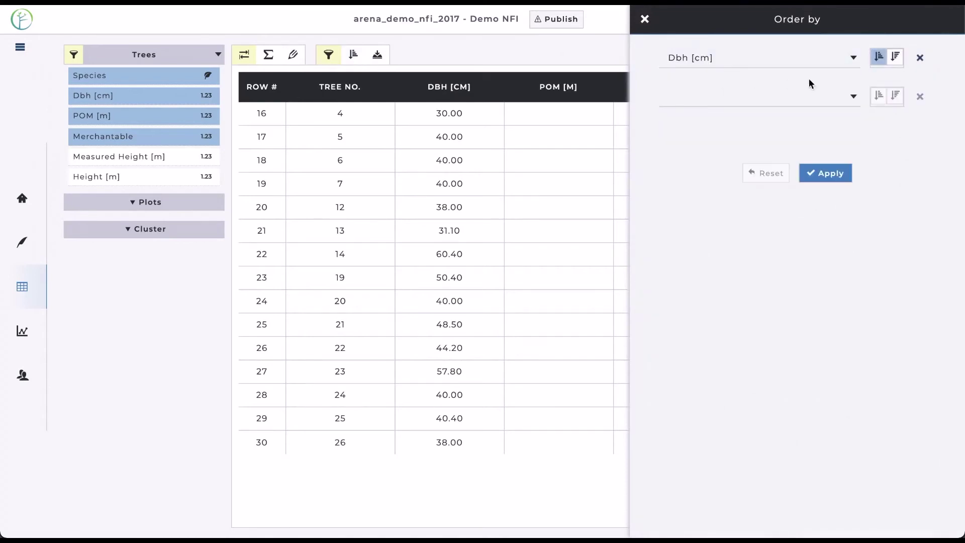
{"action": "left_click", "coordinate": [825, 177]}
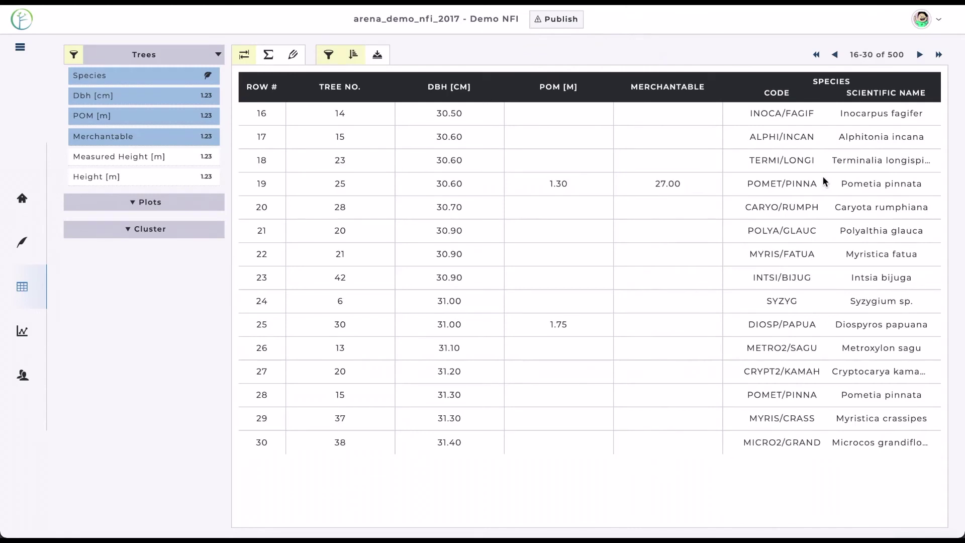
{"action": "left_click", "coordinate": [920, 55]}
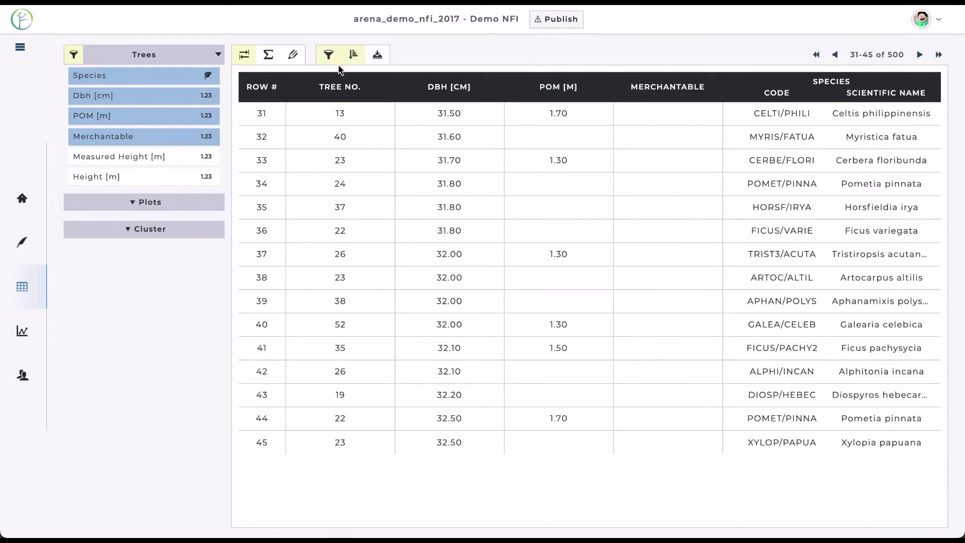
Step: Reset the Dbh filter on the tree data and view the next page of rows
{"action": "left_click", "coordinate": [329, 54]}
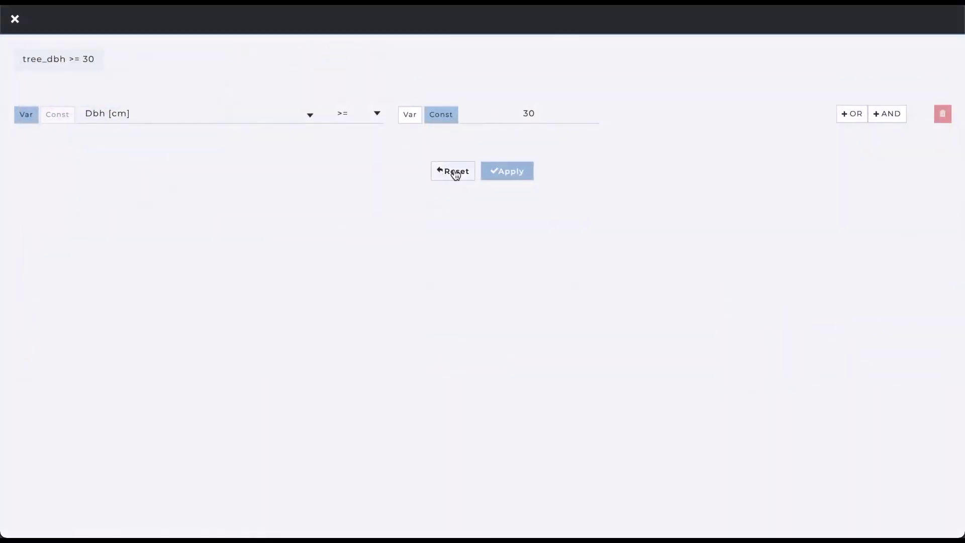
{"action": "left_click", "coordinate": [455, 172]}
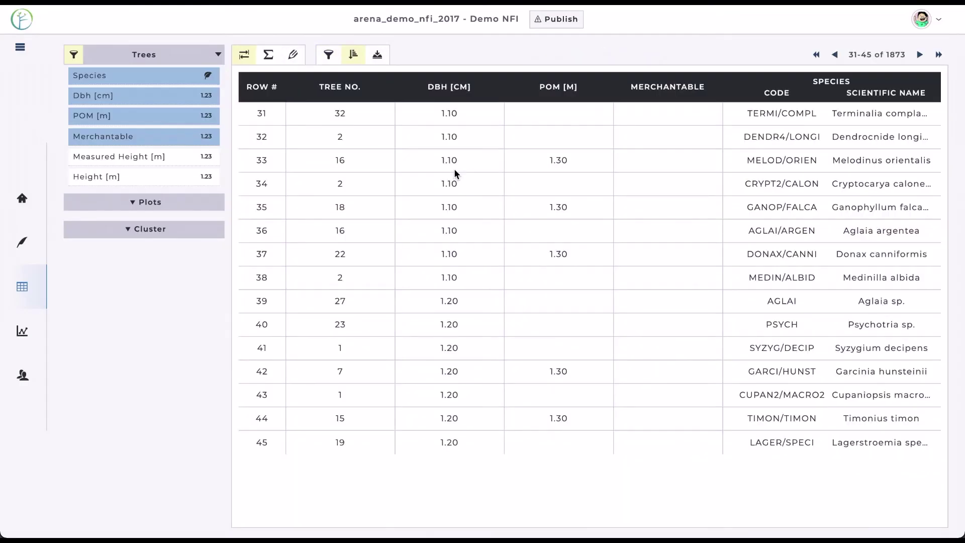
{"action": "left_click", "coordinate": [919, 55]}
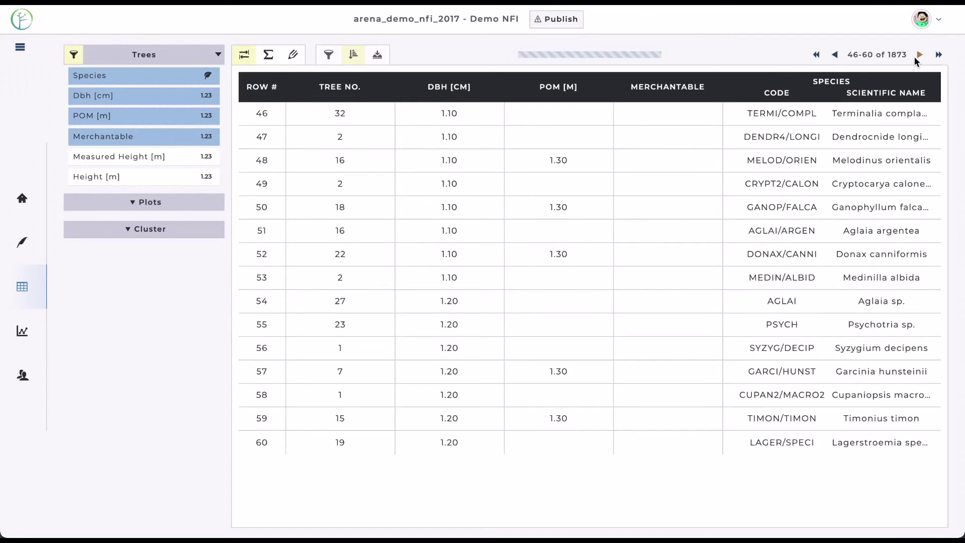
Step: Visit the Data Export and Validation Report pages, then the Analysis Chains list
{"action": "mouse_move", "coordinate": [54, 299]}
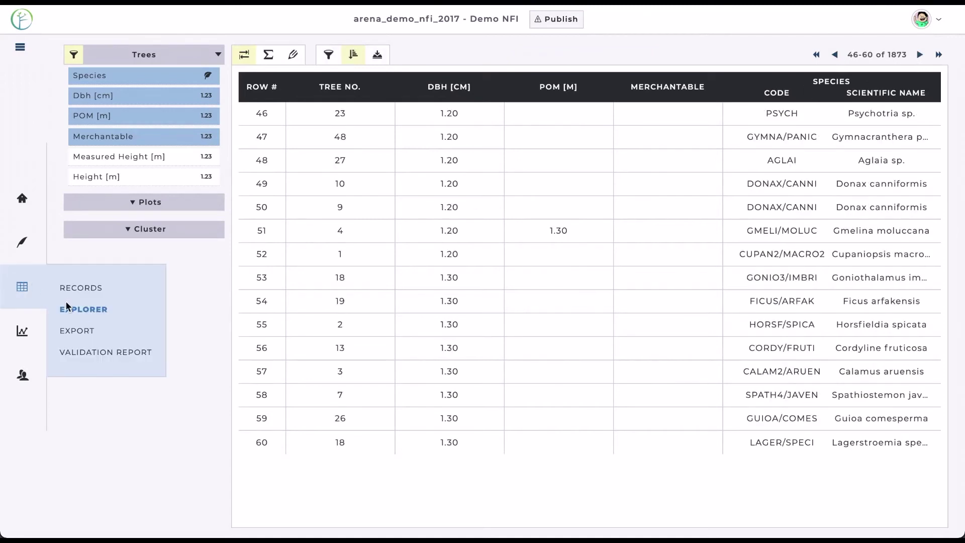
{"action": "left_click", "coordinate": [70, 332]}
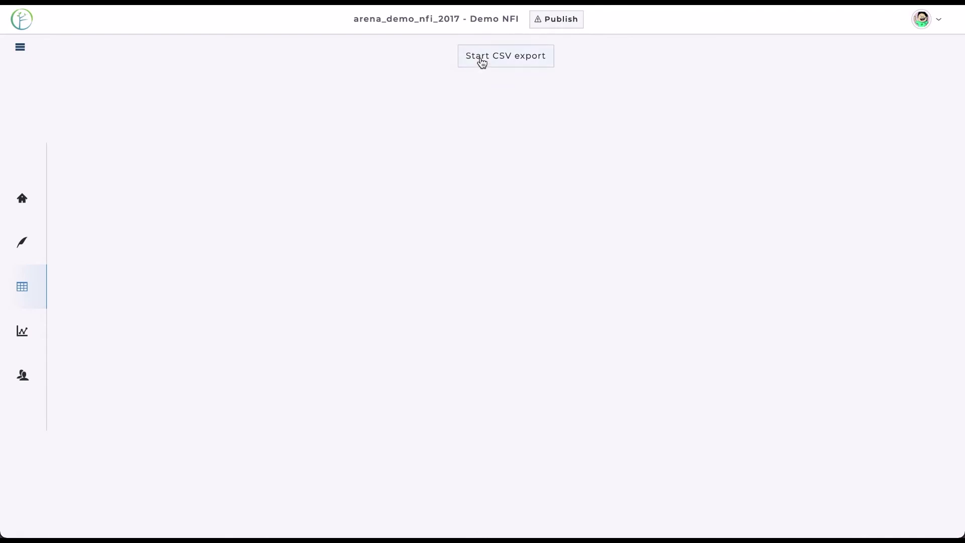
{"action": "mouse_move", "coordinate": [30, 287]}
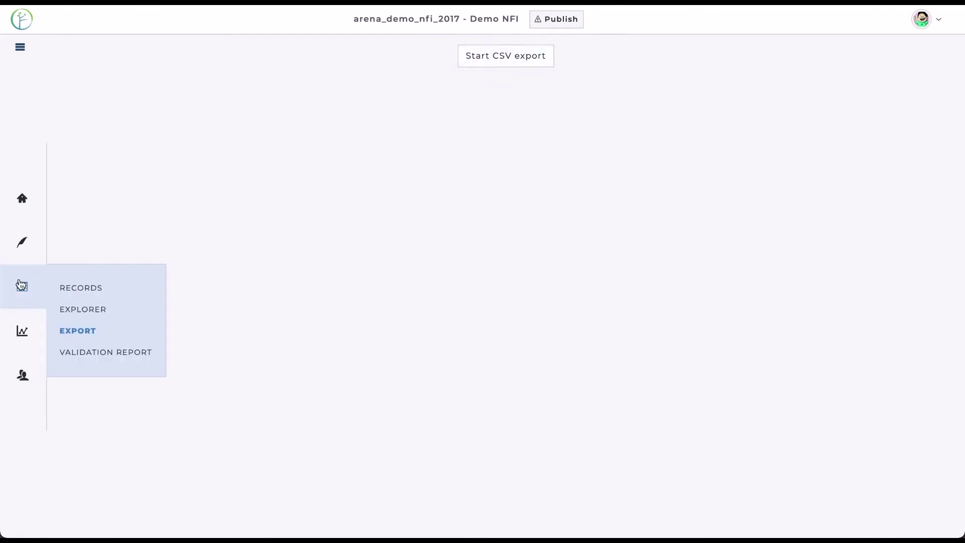
{"action": "left_click", "coordinate": [104, 352]}
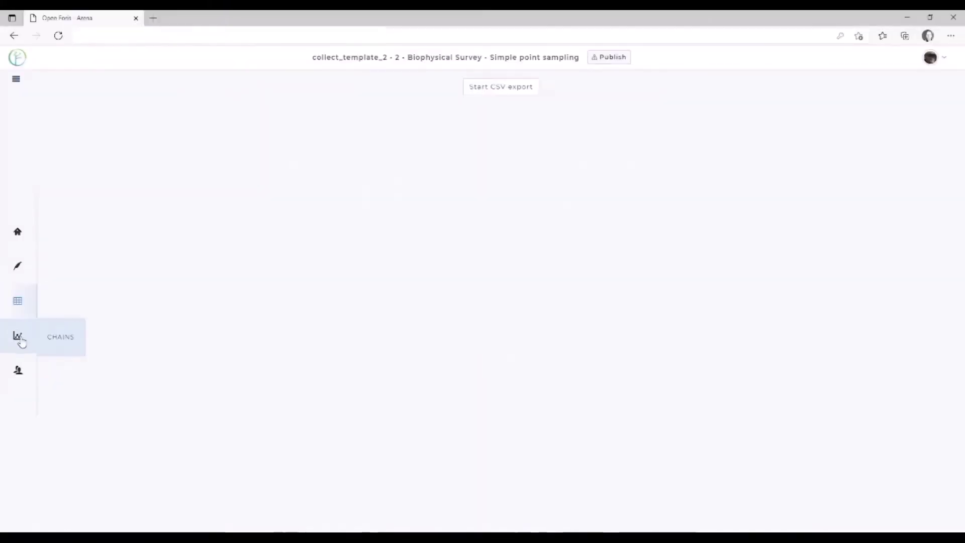
{"action": "mouse_move", "coordinate": [18, 338]}
{"action": "left_click", "coordinate": [74, 342]}
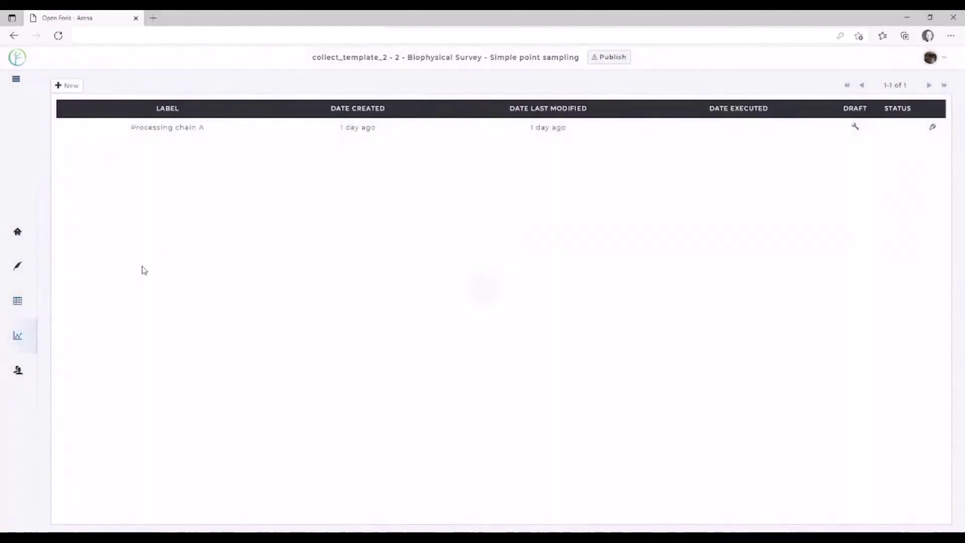
Step: In Processing chain A, add and save Tree quantitative variable tree_biomass_bg labelled 'Below-ground biomass'
{"action": "left_click", "coordinate": [194, 132]}
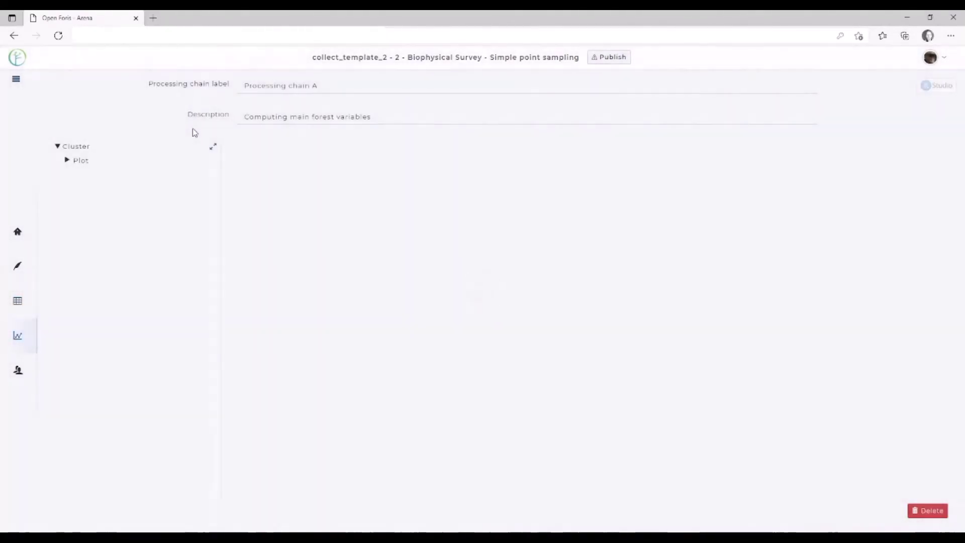
{"action": "left_click", "coordinate": [99, 189]}
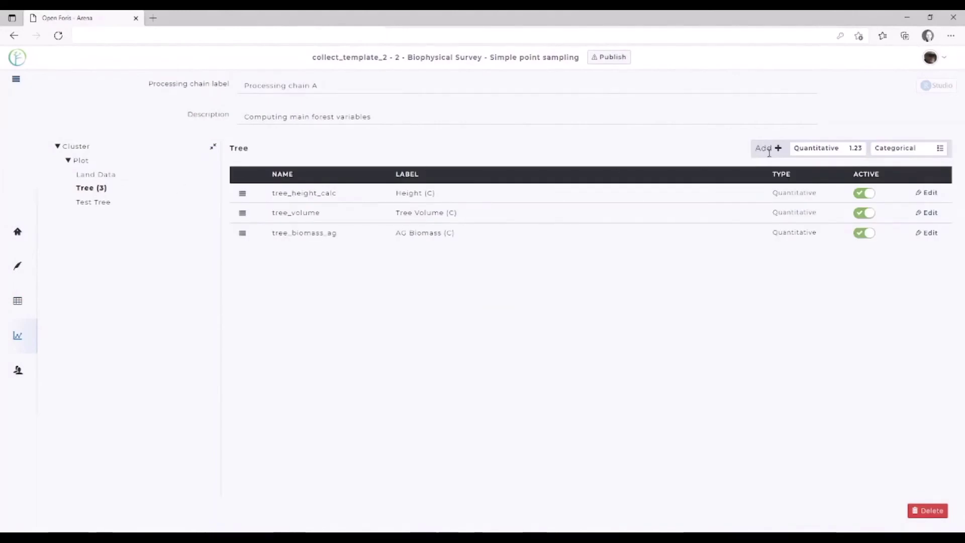
{"action": "left_click", "coordinate": [819, 151]}
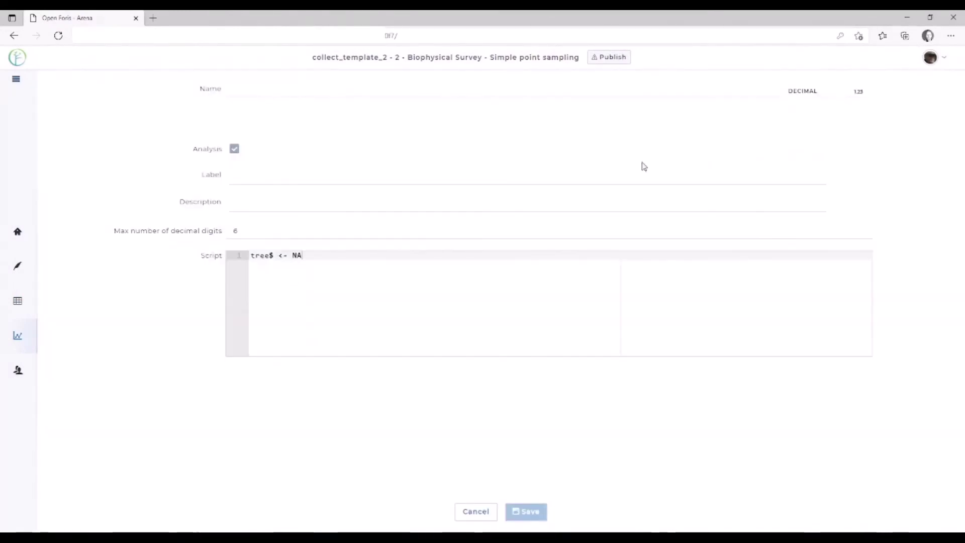
{"action": "left_click", "coordinate": [306, 85]}
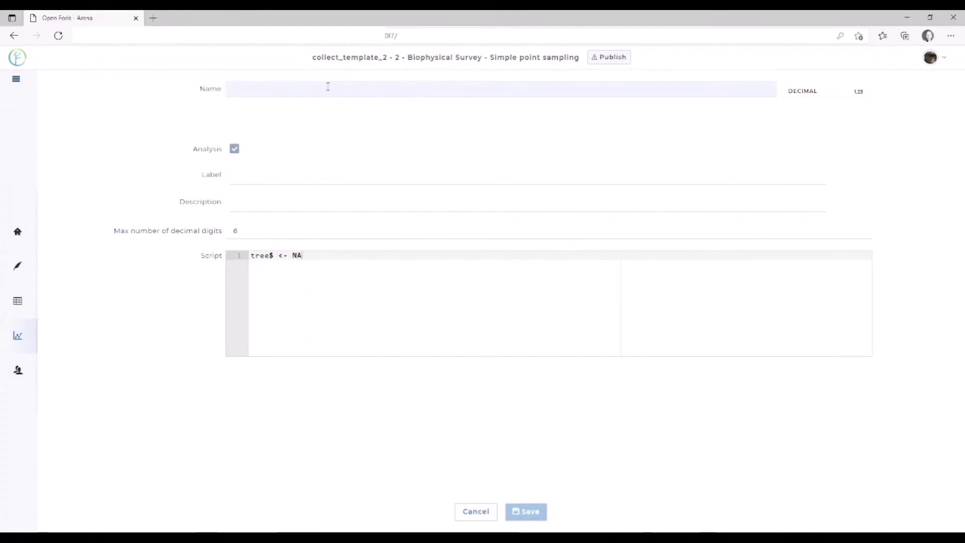
{"action": "type", "text": "tree_"}
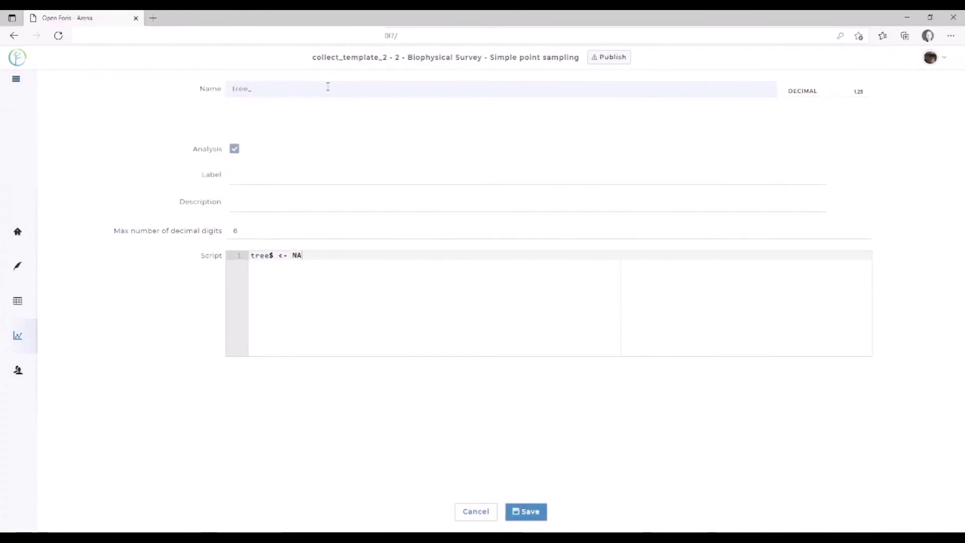
{"action": "type", "text": "biomass_bg"}
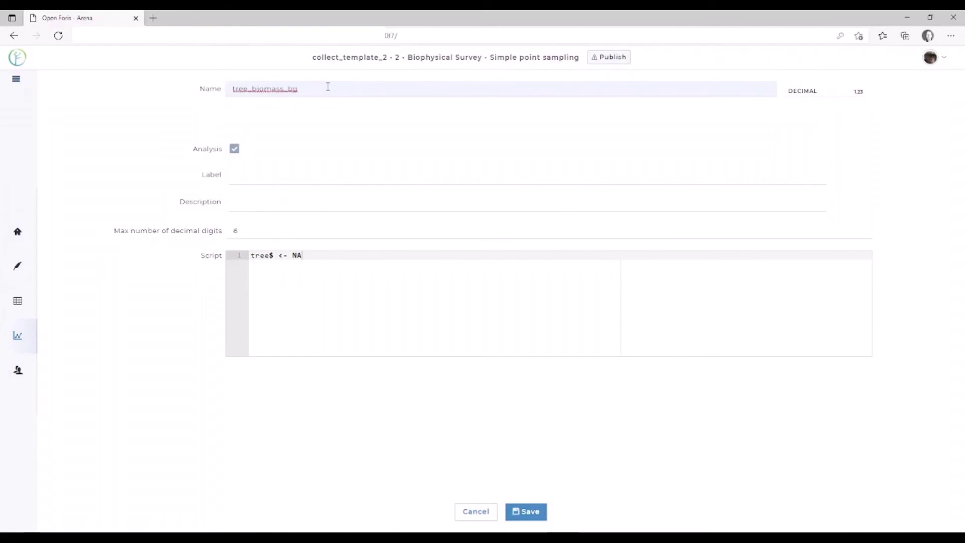
{"action": "left_click", "coordinate": [278, 173]}
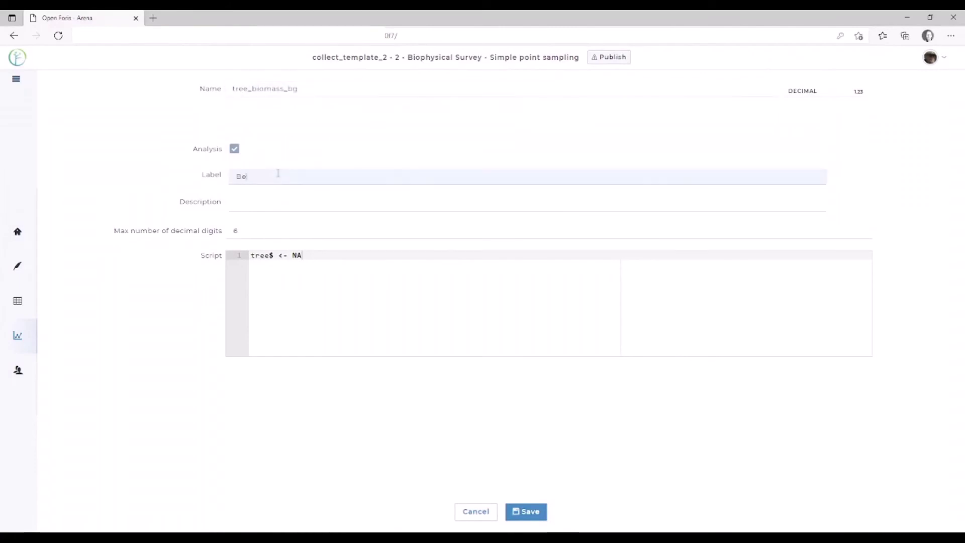
{"action": "type", "text": "Below-ground biomass"}
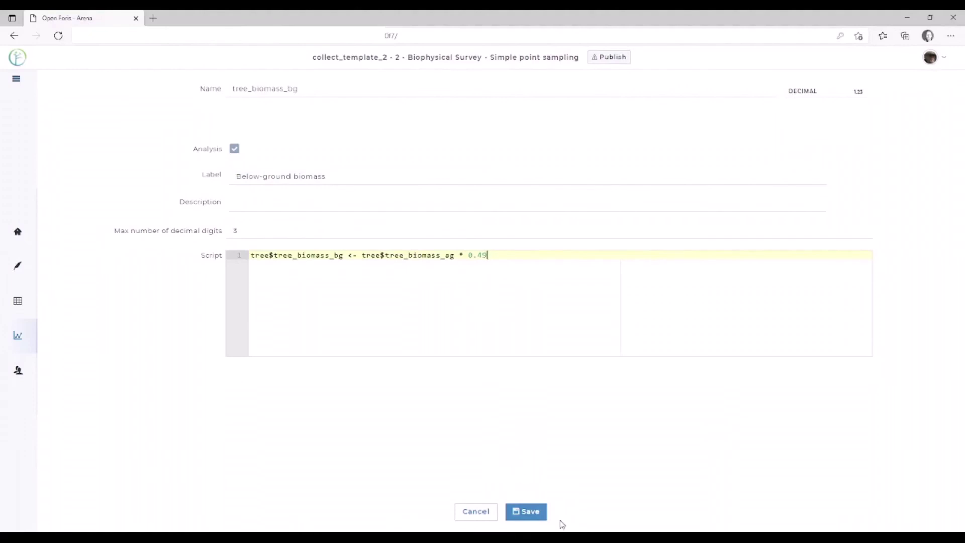
{"action": "left_click", "coordinate": [528, 514]}
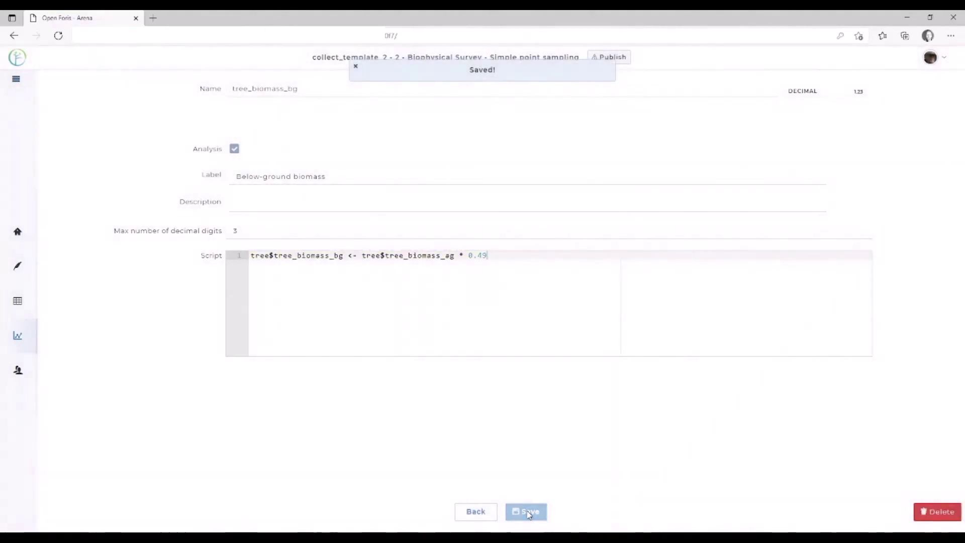
{"action": "left_click", "coordinate": [491, 513]}
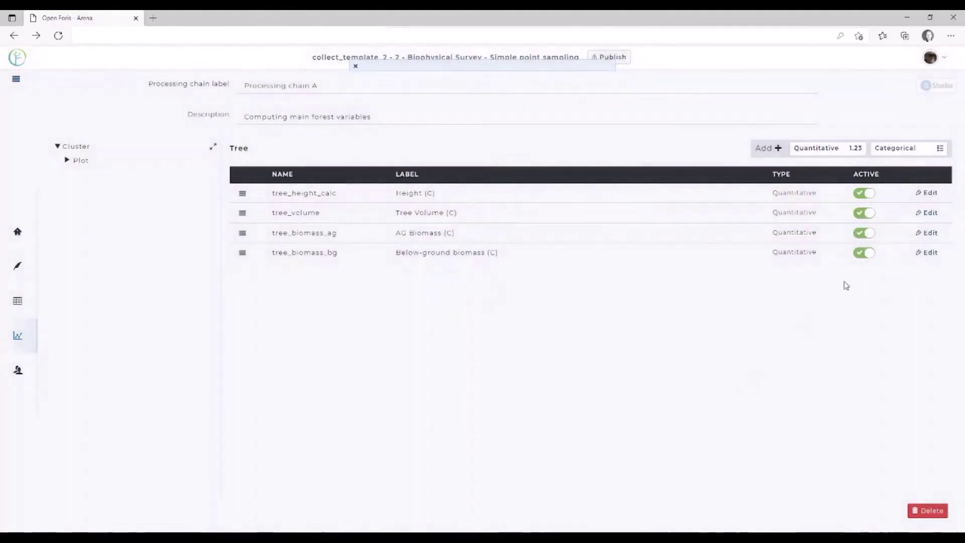
Step: Toggle tree_biomass_bg off and back on, then publish the survey
{"action": "left_click", "coordinate": [859, 258]}
{"action": "left_click", "coordinate": [870, 255]}
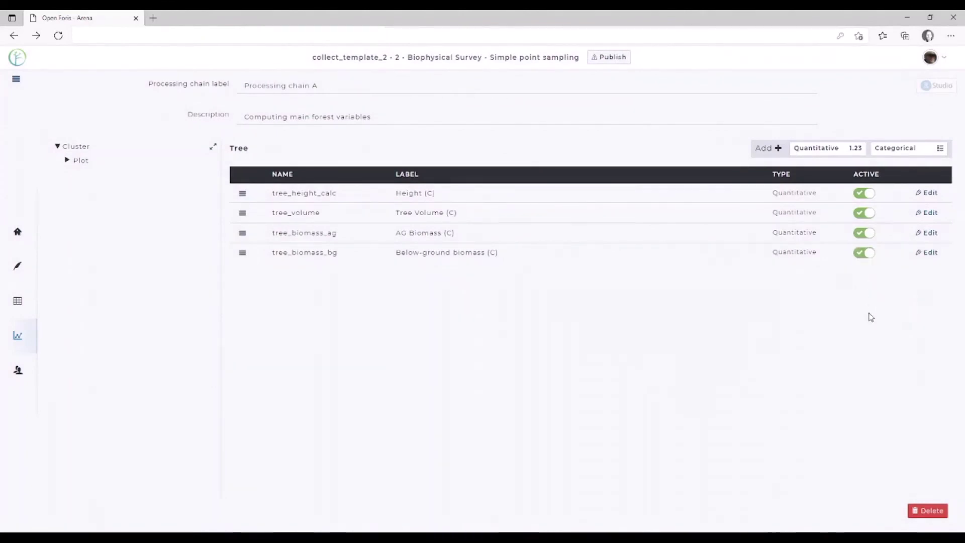
{"action": "left_click", "coordinate": [621, 62]}
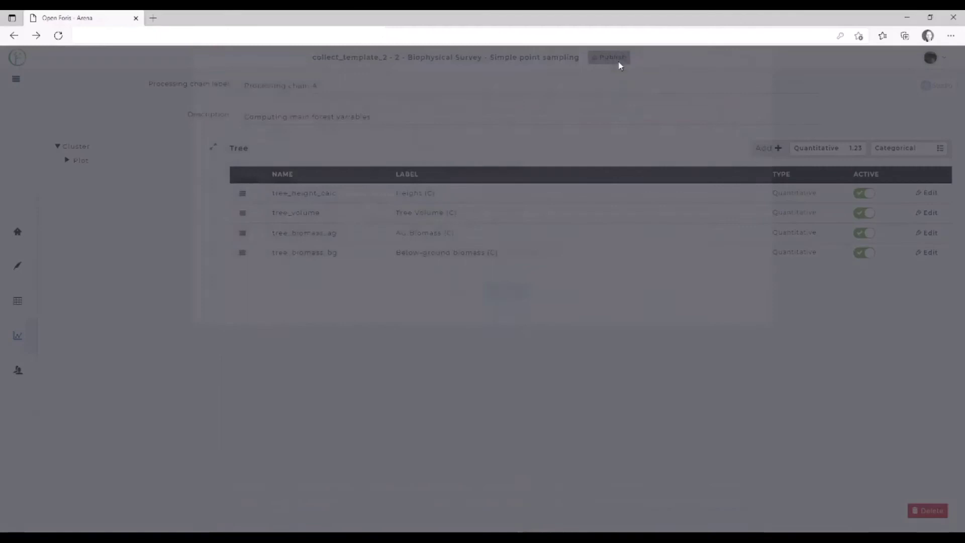
{"action": "left_click", "coordinate": [521, 346]}
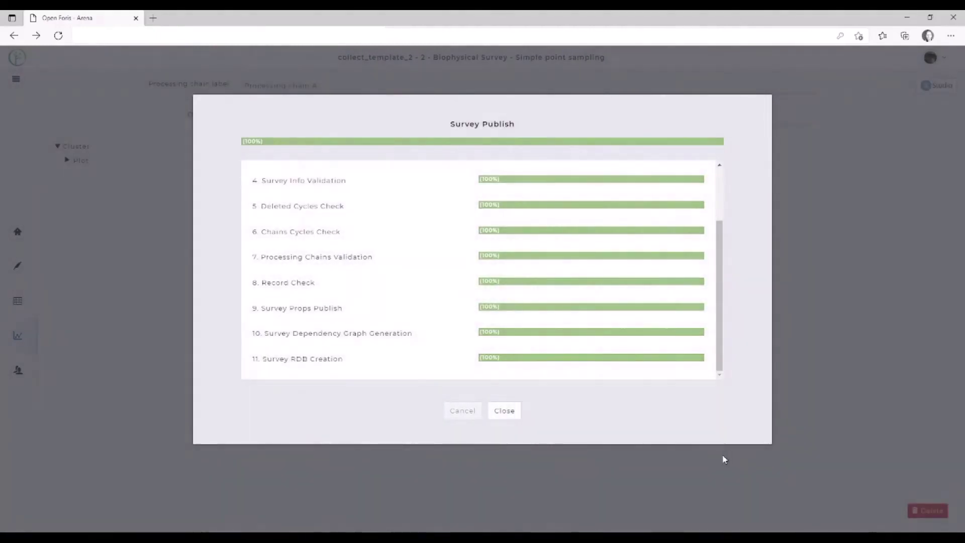
{"action": "left_click", "coordinate": [513, 414]}
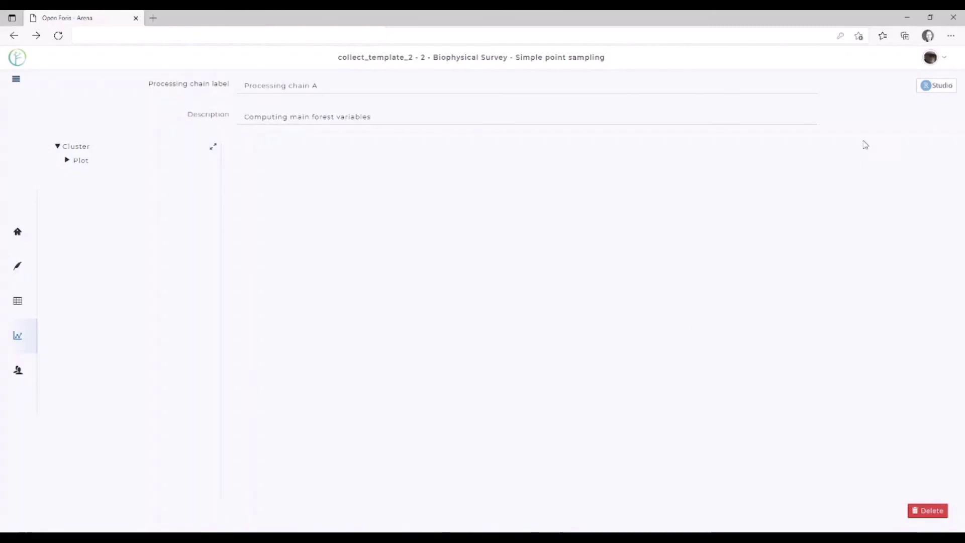
Step: Copy the chain import code and proceed to RStudio Server
{"action": "left_click", "coordinate": [939, 86]}
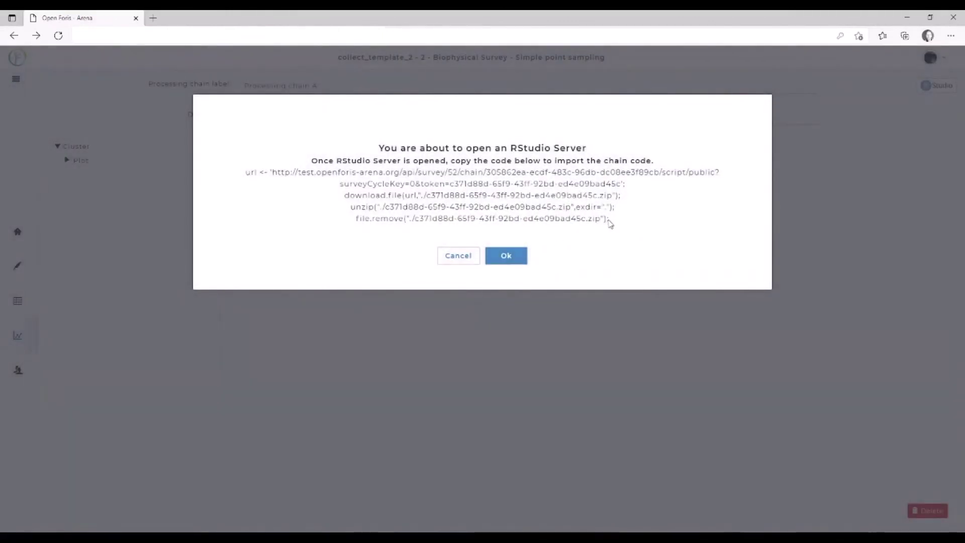
{"action": "left_click_drag", "start_coordinate": [607, 221], "coordinate": [242, 178]}
{"action": "key", "text": "ctrl+c"}
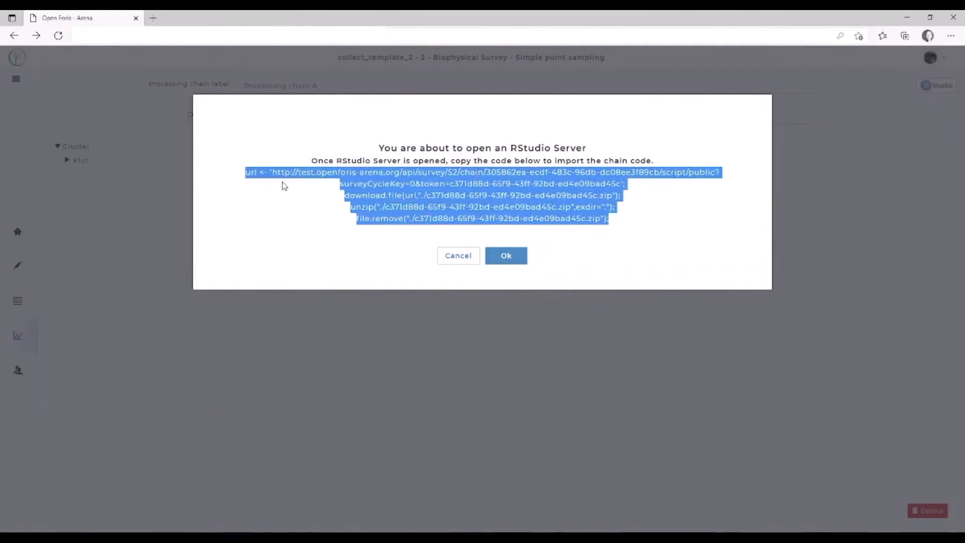
{"action": "left_click", "coordinate": [501, 257]}
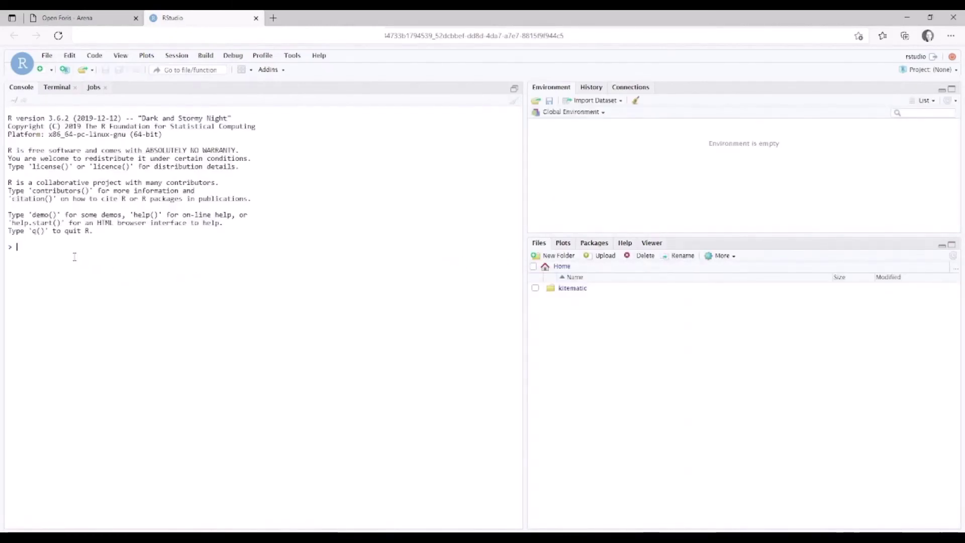
Step: Run the pasted chain import code in the RStudio console and open arena.R
{"action": "key", "text": "ctrl+v"}
{"action": "key", "text": "Return"}
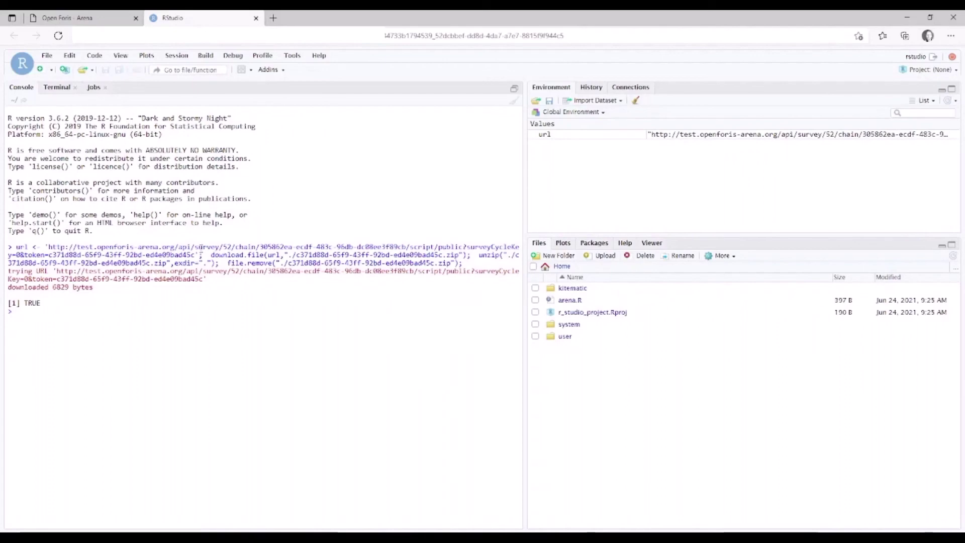
{"action": "left_click", "coordinate": [566, 302]}
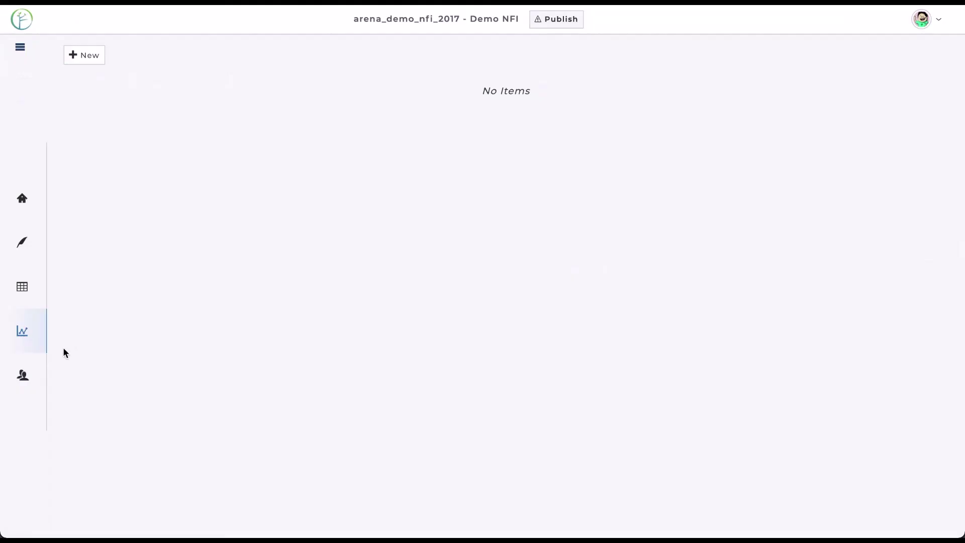
Step: From the Users list, start a new user invitation and show the Group choices
{"action": "left_click", "coordinate": [67, 375]}
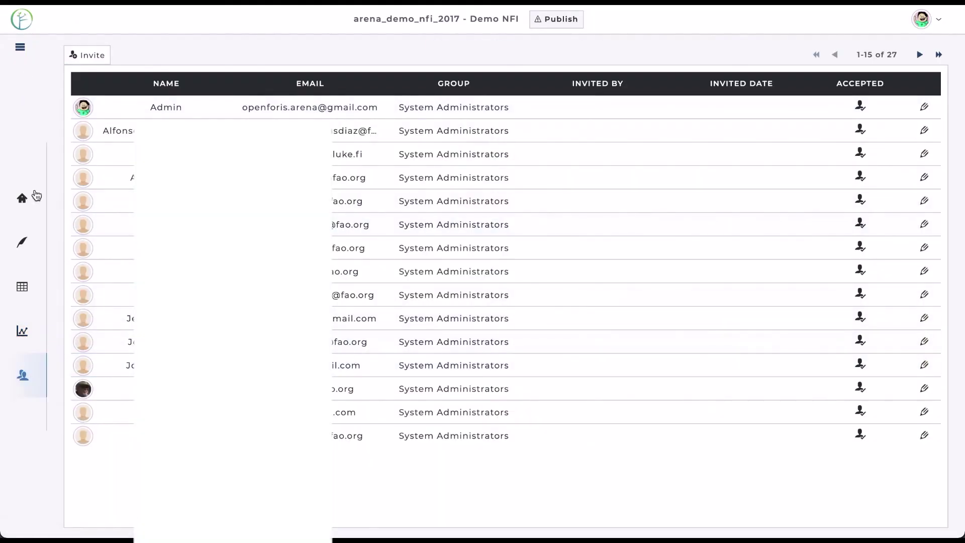
{"action": "left_click", "coordinate": [87, 55]}
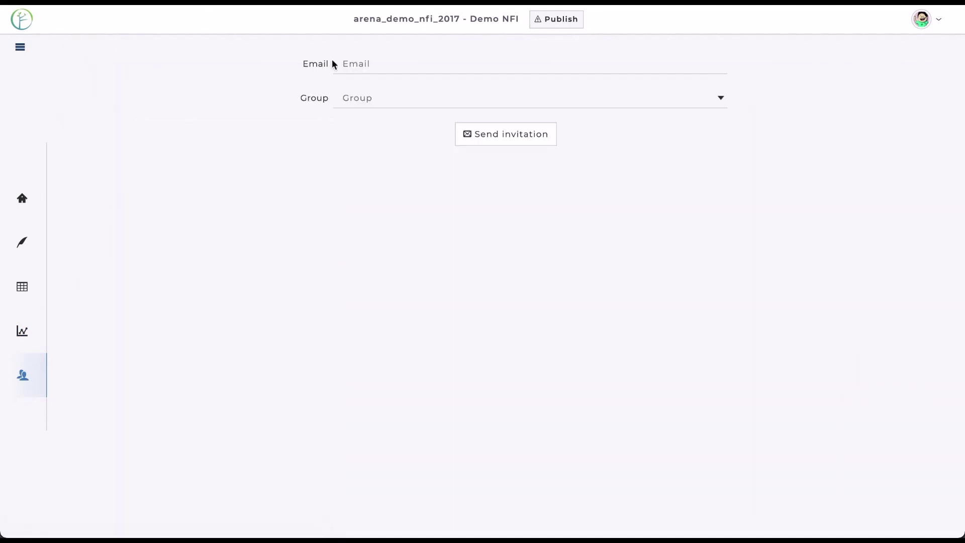
{"action": "left_click", "coordinate": [358, 98]}
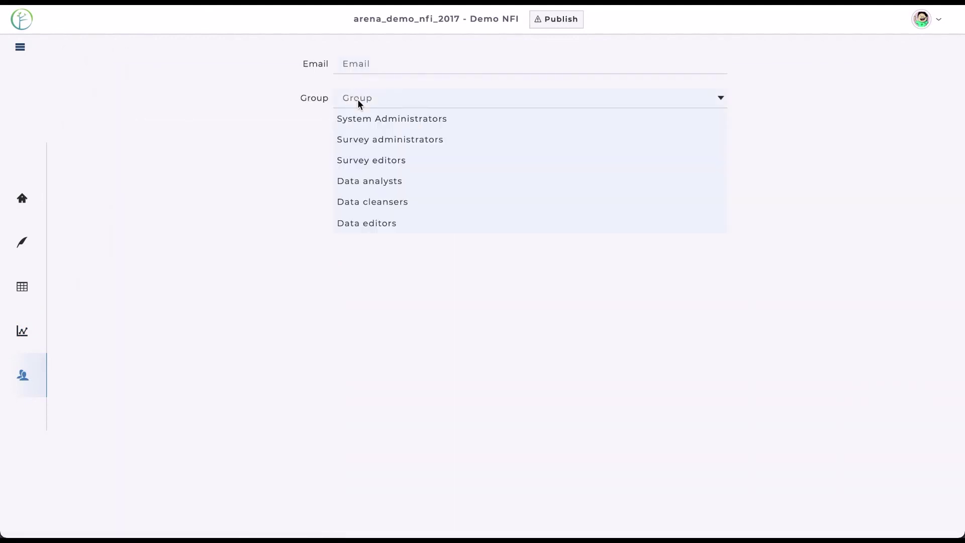